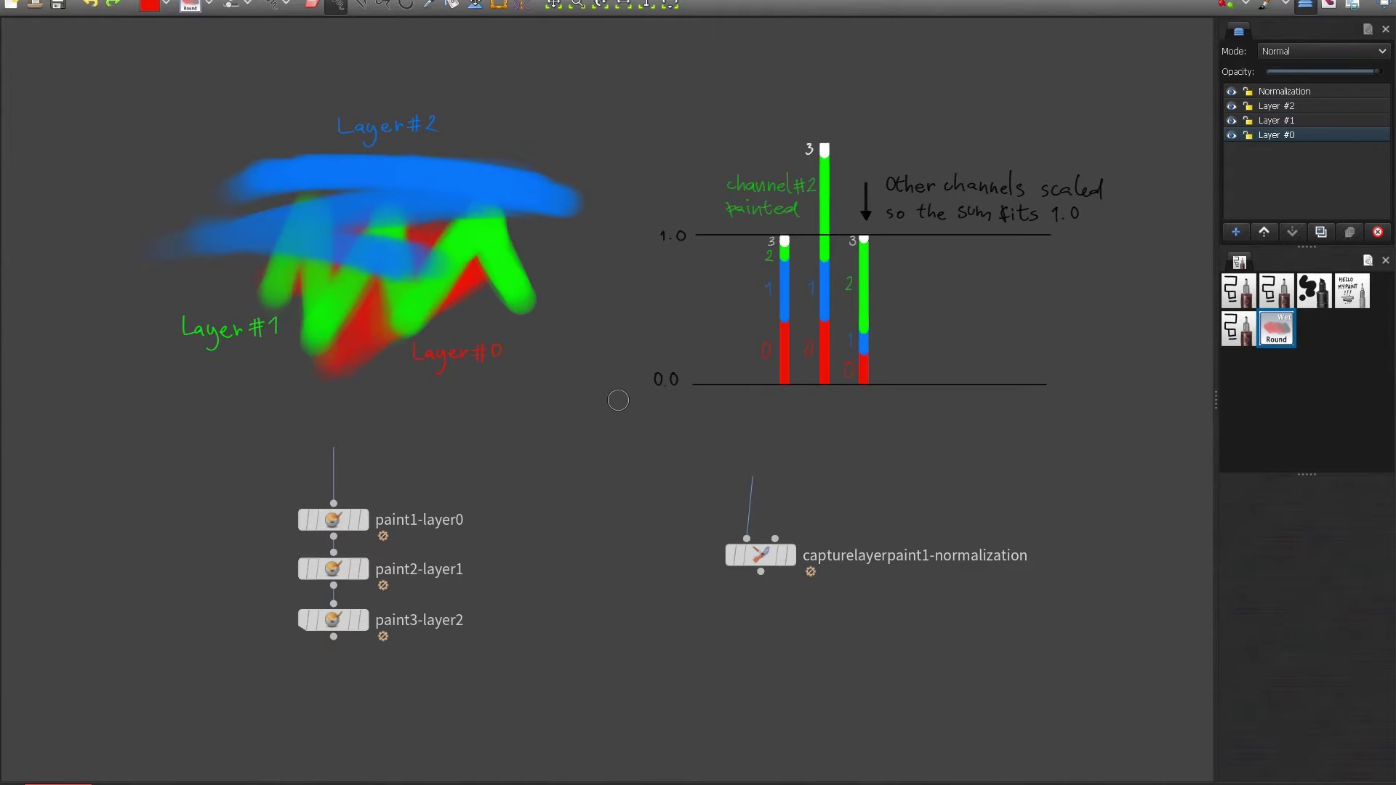
- Circle the three paint layer nodes with a freehand red stroke and undo it
mouse_move(351, 474)
left_mouse_down()
mouse_move(382, 644)
mouse_move(367, 479)
left_mouse_up()
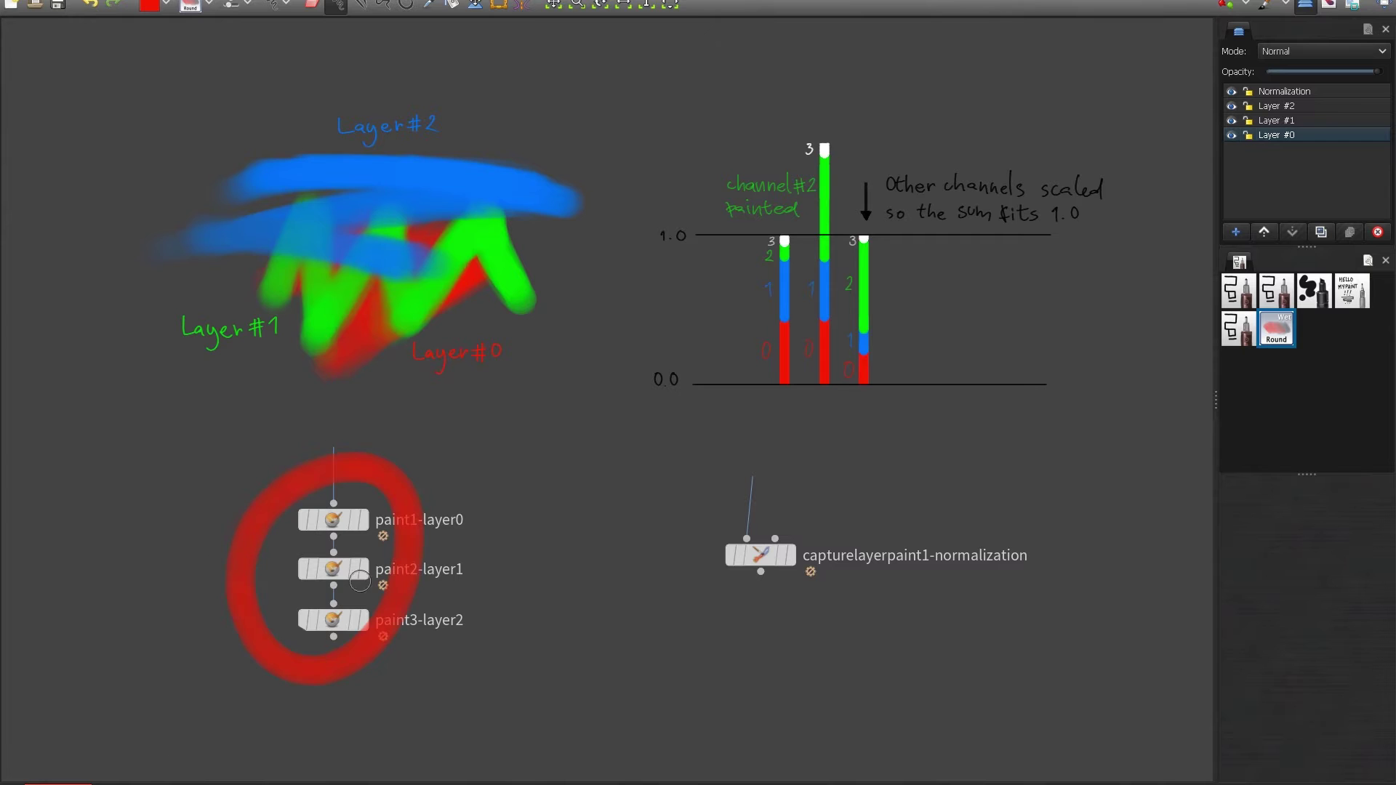
key("ctrl+z")
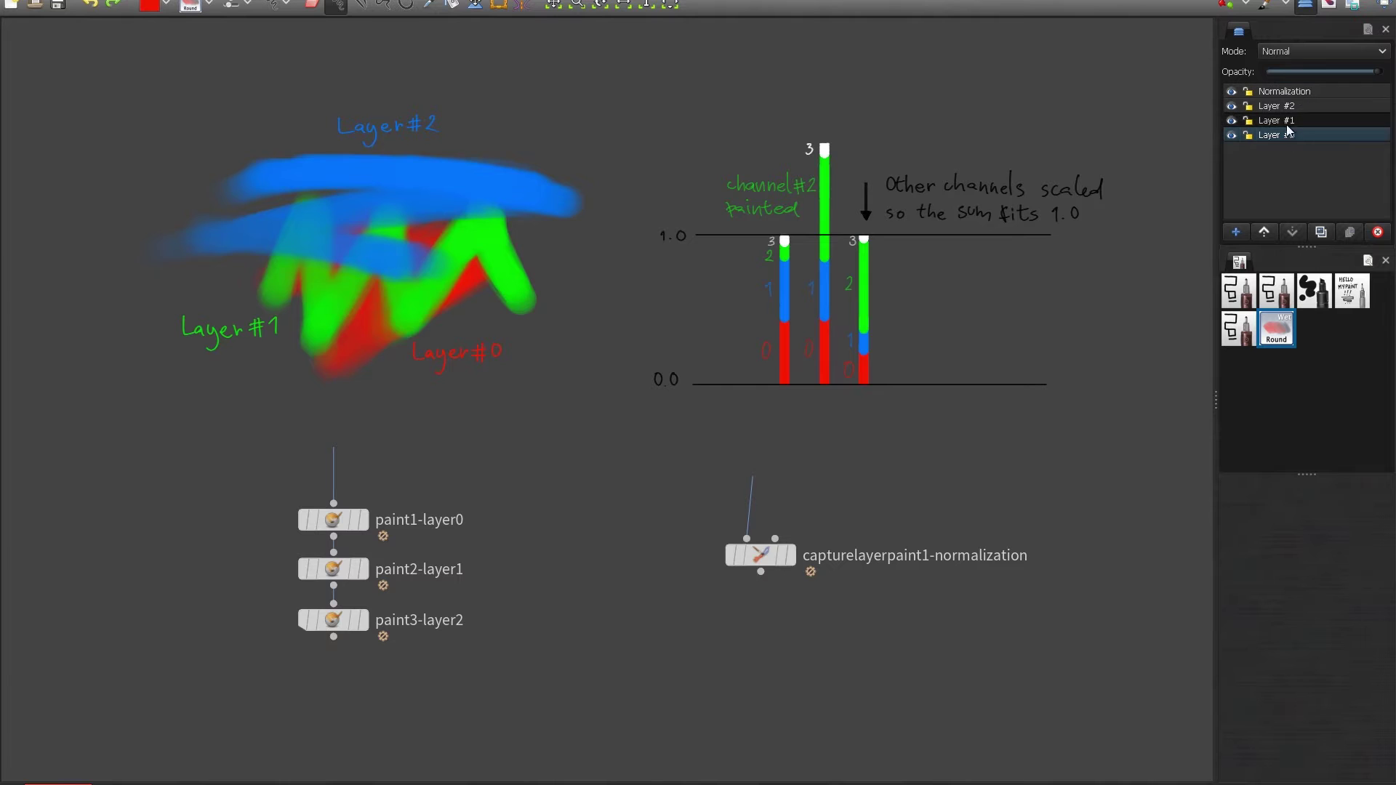
- Paint broad red strokes on Layer #0 beneath the green zigzag and behind the ends of the blue strokes
left_click_drag(367, 342, 340, 386)
mouse_move(517, 149)
left_mouse_down()
mouse_move(486, 302)
mouse_move(517, 317)
mouse_move(556, 279)
mouse_move(525, 243)
mouse_move(524, 198)
left_mouse_up()
left_click_drag(523, 134, 513, 133)
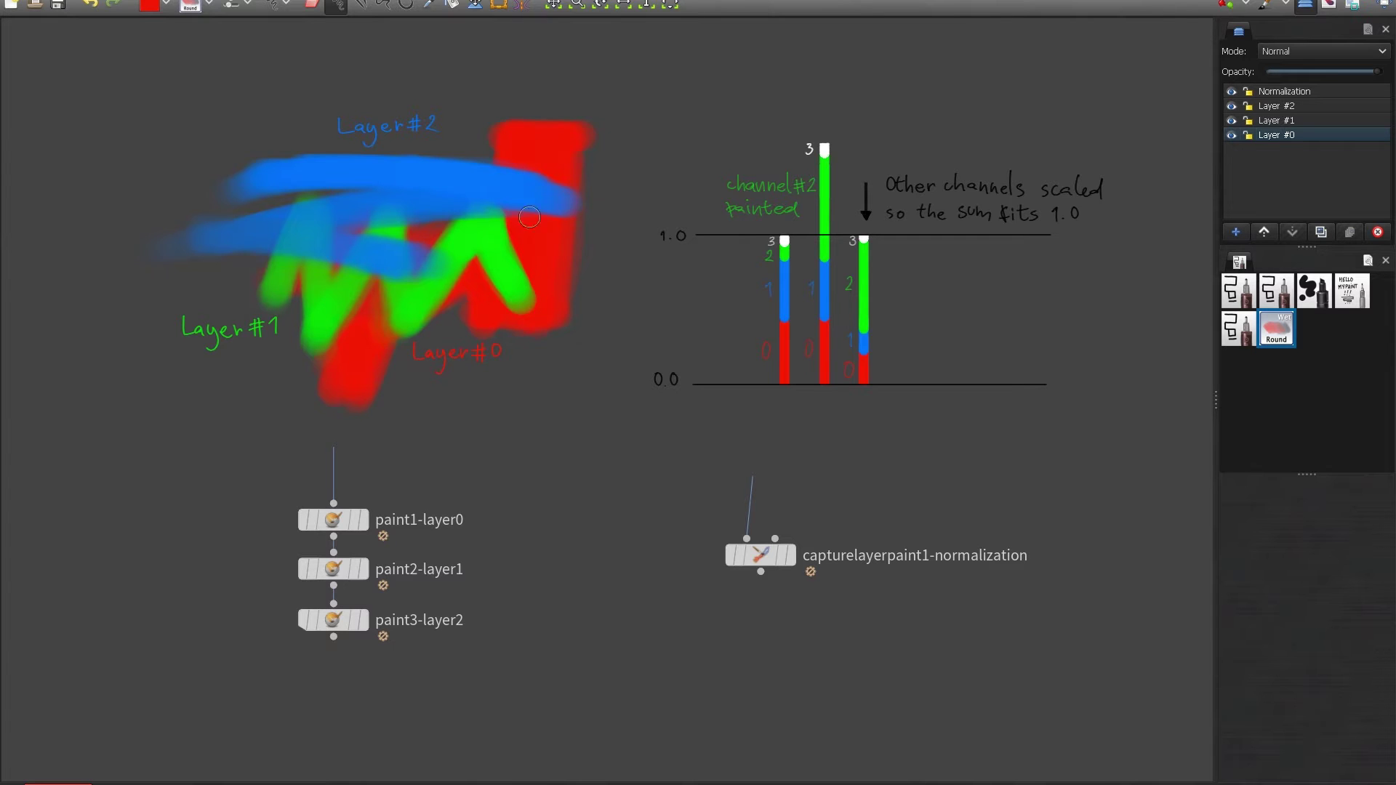
mouse_move(557, 272)
left_mouse_down()
mouse_move(591, 169)
mouse_move(580, 298)
mouse_move(535, 321)
mouse_move(557, 318)
left_mouse_up()
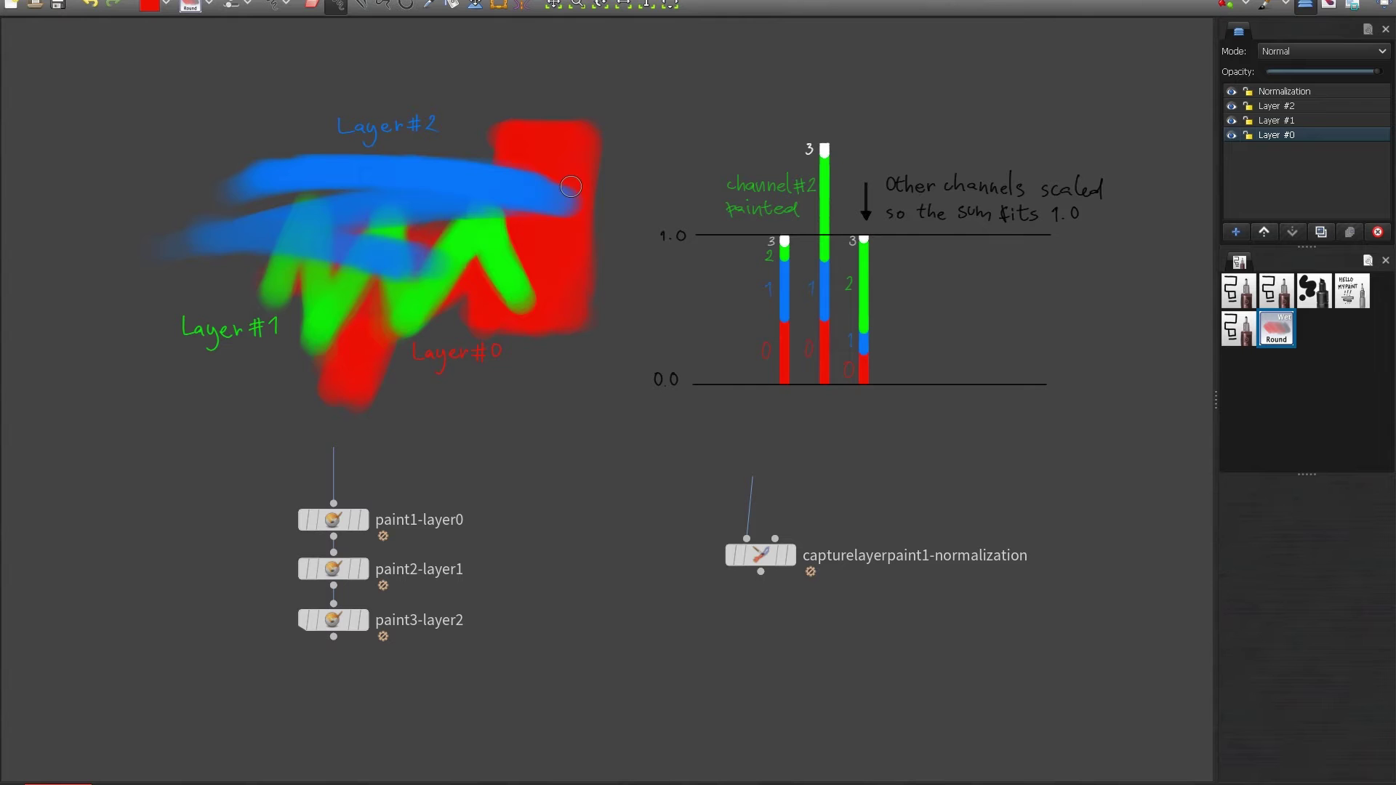
- Erase the end of the green zigzag on Layer #1 and the blue stroke's end on Layer #2 over the red area
left_click(1308, 120)
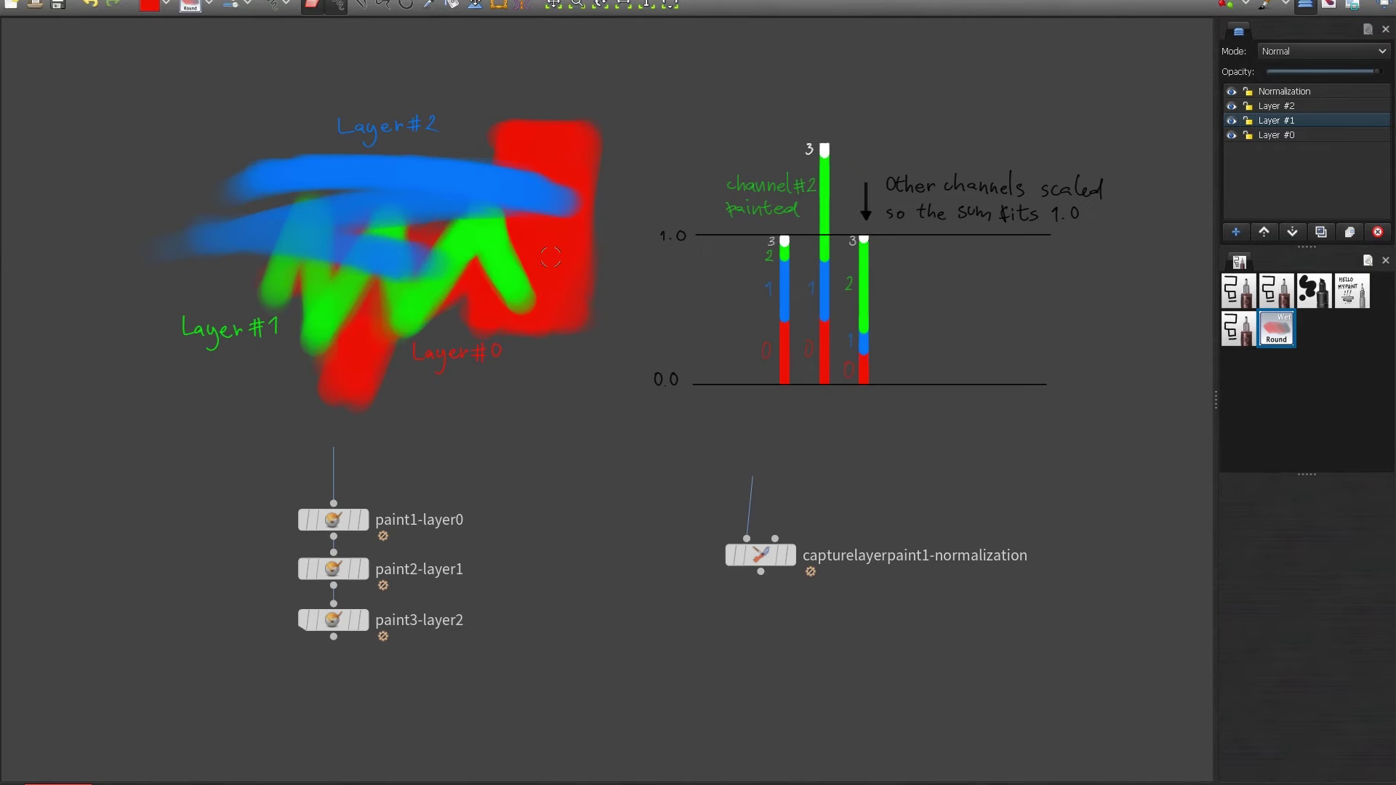
mouse_move(550, 257)
left_mouse_down()
mouse_move(524, 305)
mouse_move(518, 288)
left_mouse_up()
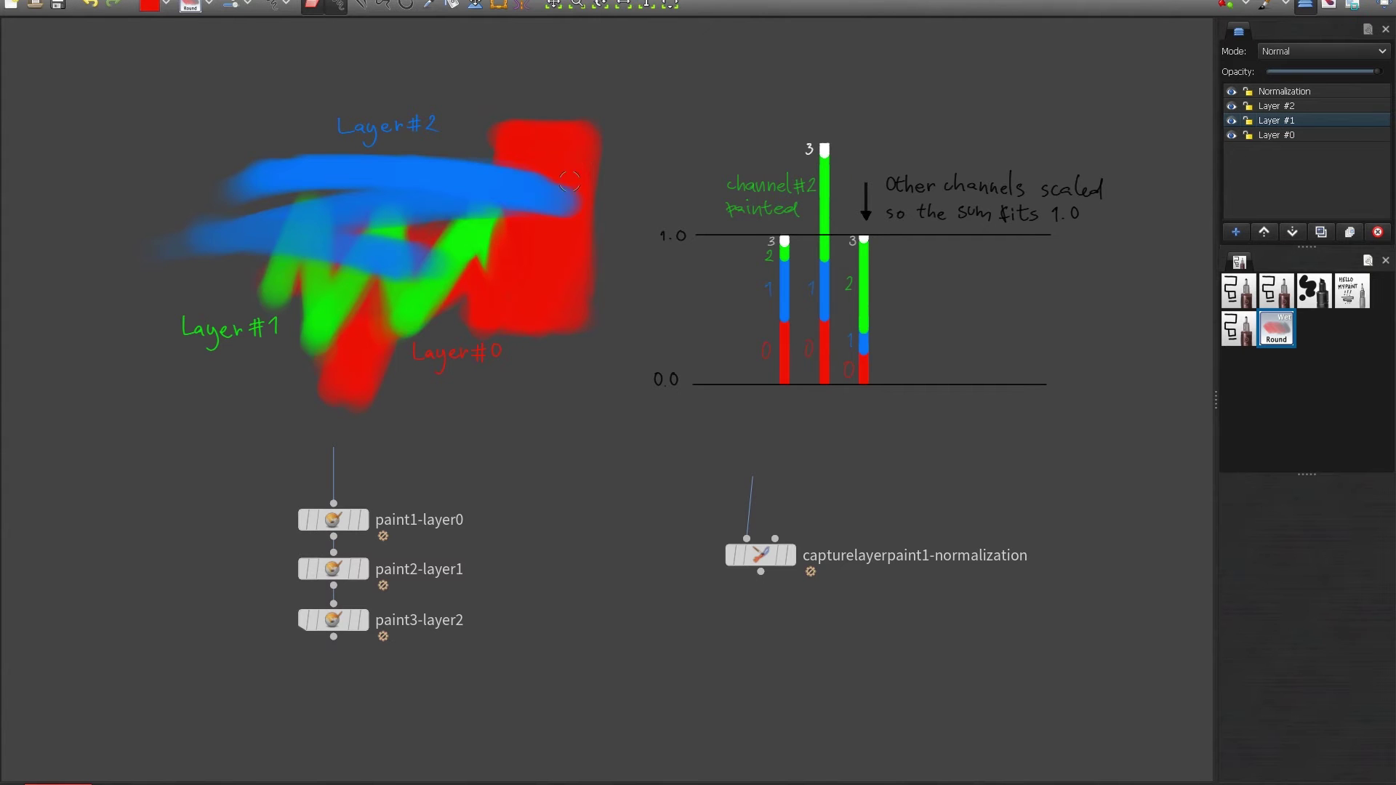
key("Page_Up")
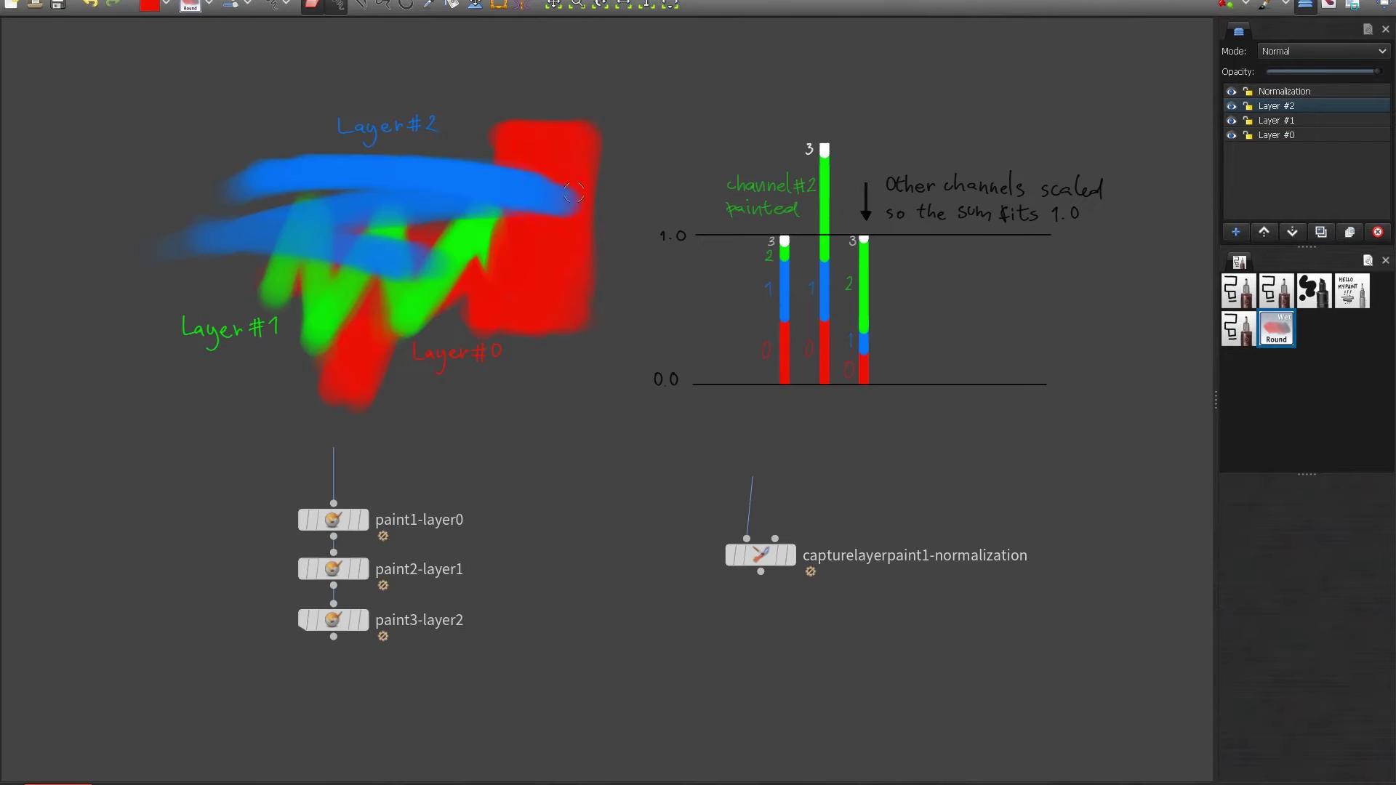
mouse_move(578, 183)
left_mouse_down()
mouse_move(541, 209)
mouse_move(530, 283)
left_mouse_up()
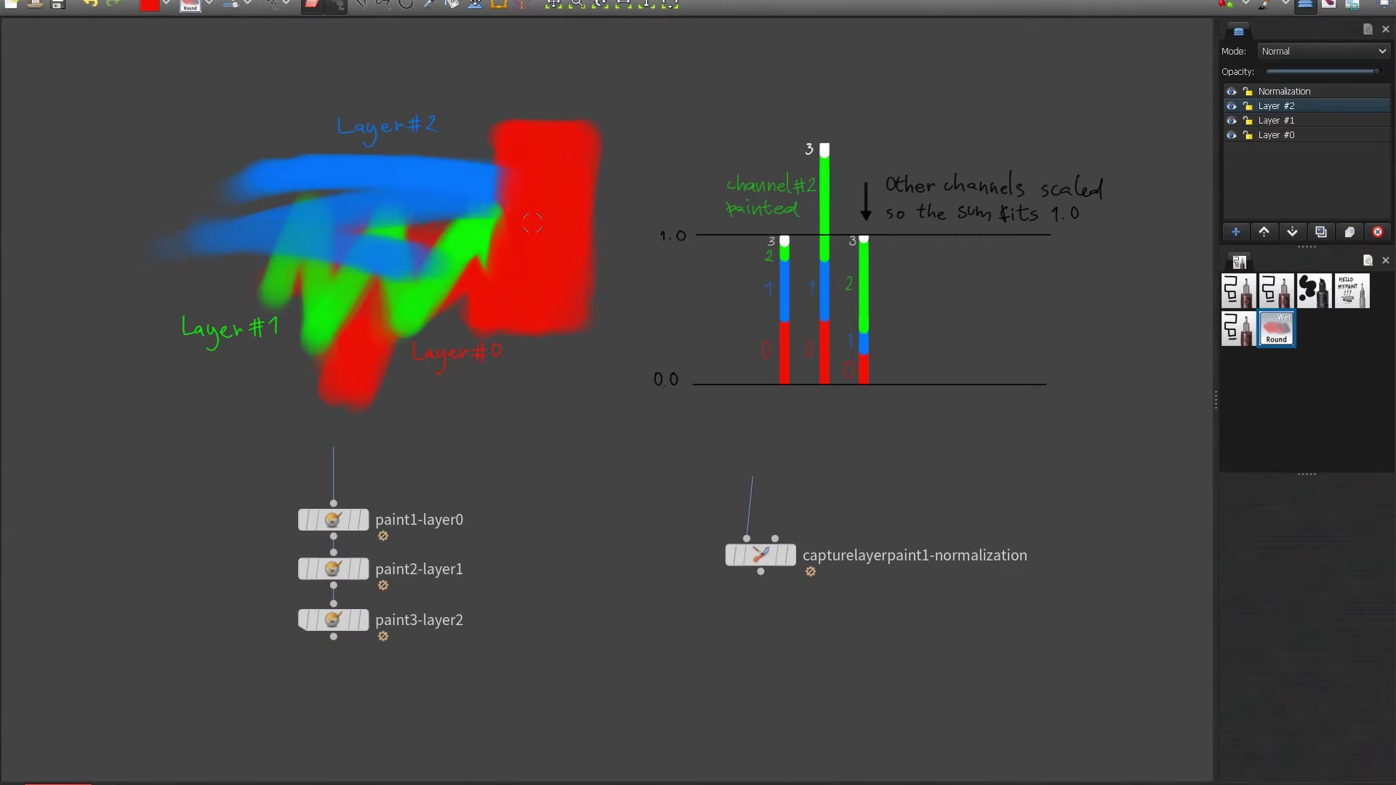
- Draw freehand strokes on the Normalization layer between the bar diagram and the capturelayerpaint1-normalization node
left_click(1334, 91)
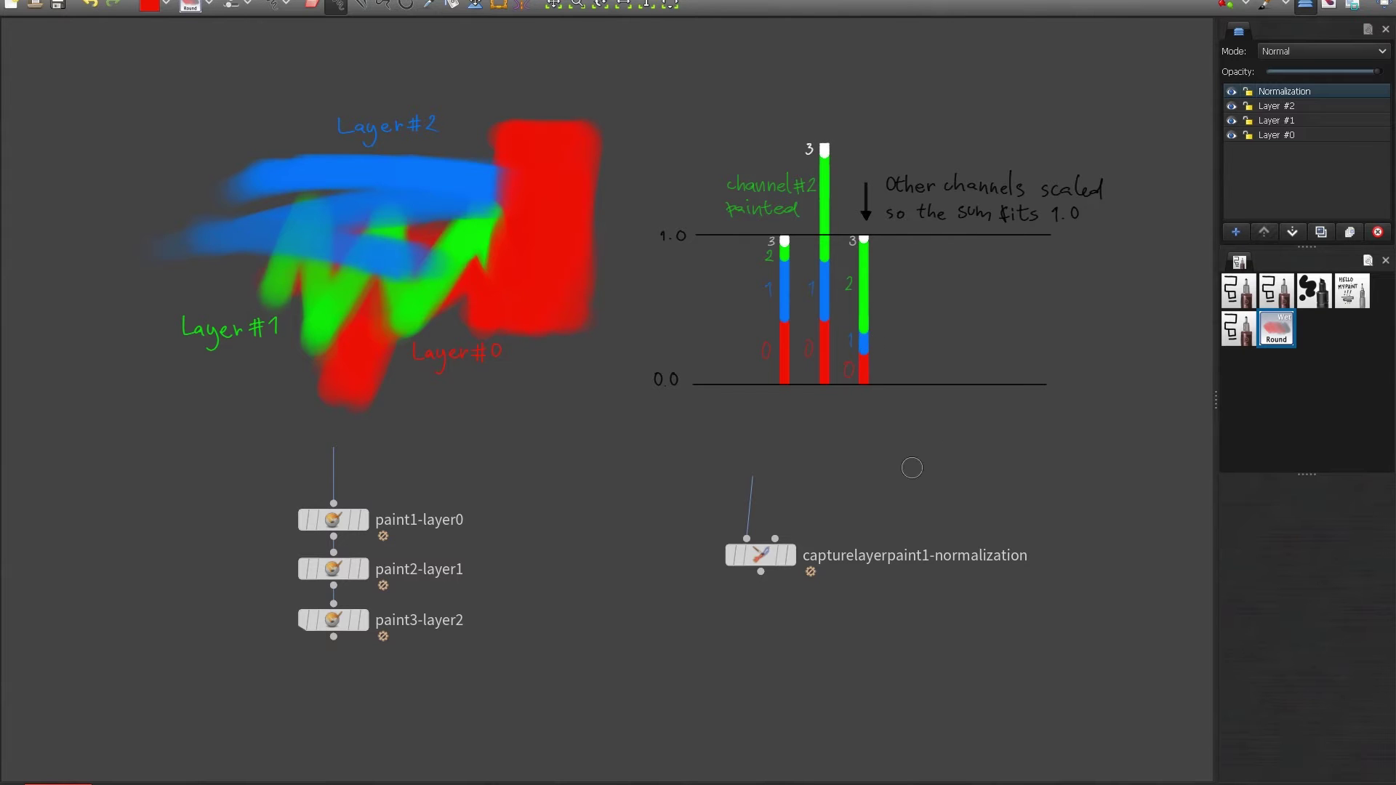
left_click_drag(903, 423, 811, 509)
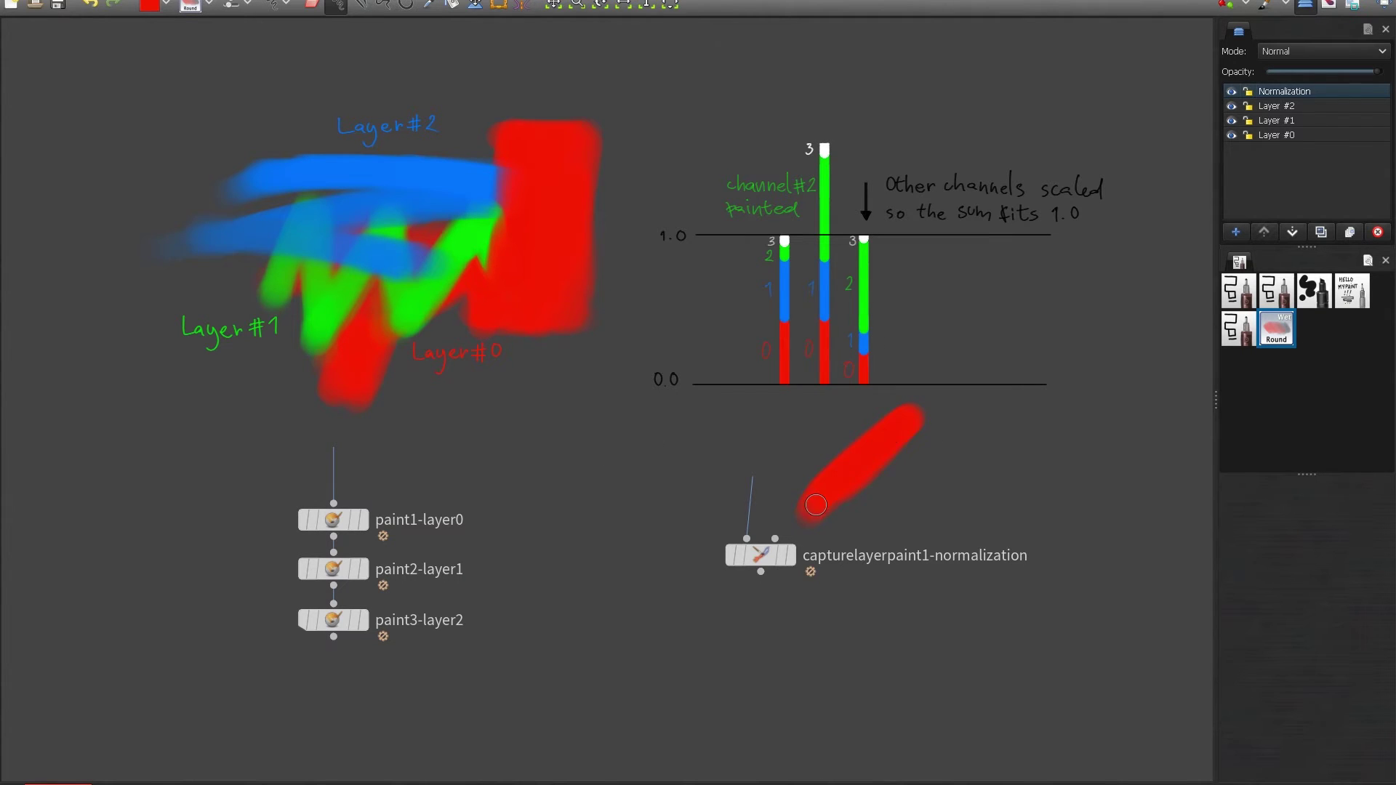
key("x")
mouse_move(833, 443)
left_mouse_down()
mouse_move(974, 435)
mouse_move(866, 430)
mouse_move(935, 424)
left_mouse_up()
key("x")
mouse_move(829, 481)
left_mouse_down()
mouse_move(921, 452)
mouse_move(863, 518)
mouse_move(865, 498)
left_mouse_up()
key("x")
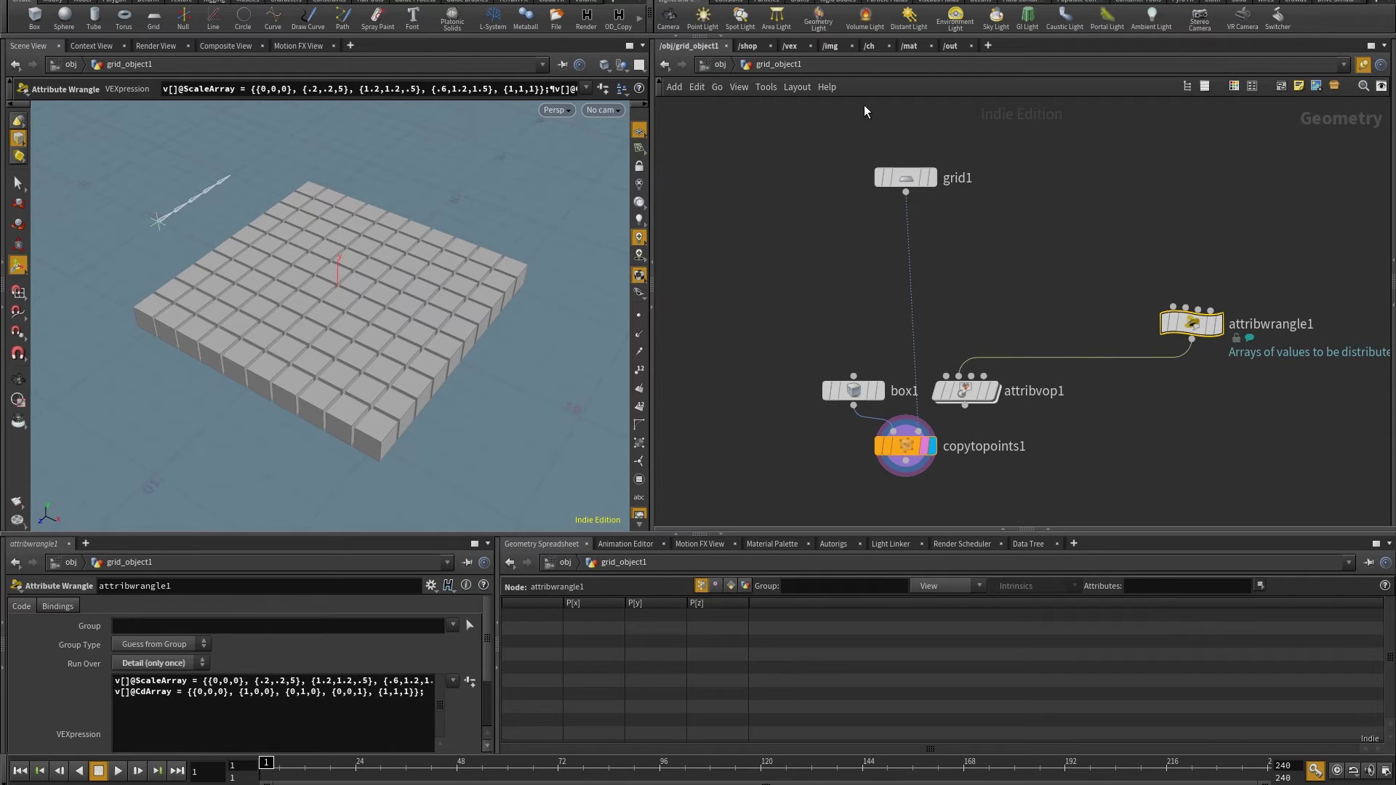
- Inspect the DummyBones chain at object level in Houdini and return inside grid_object1
left_click(722, 65)
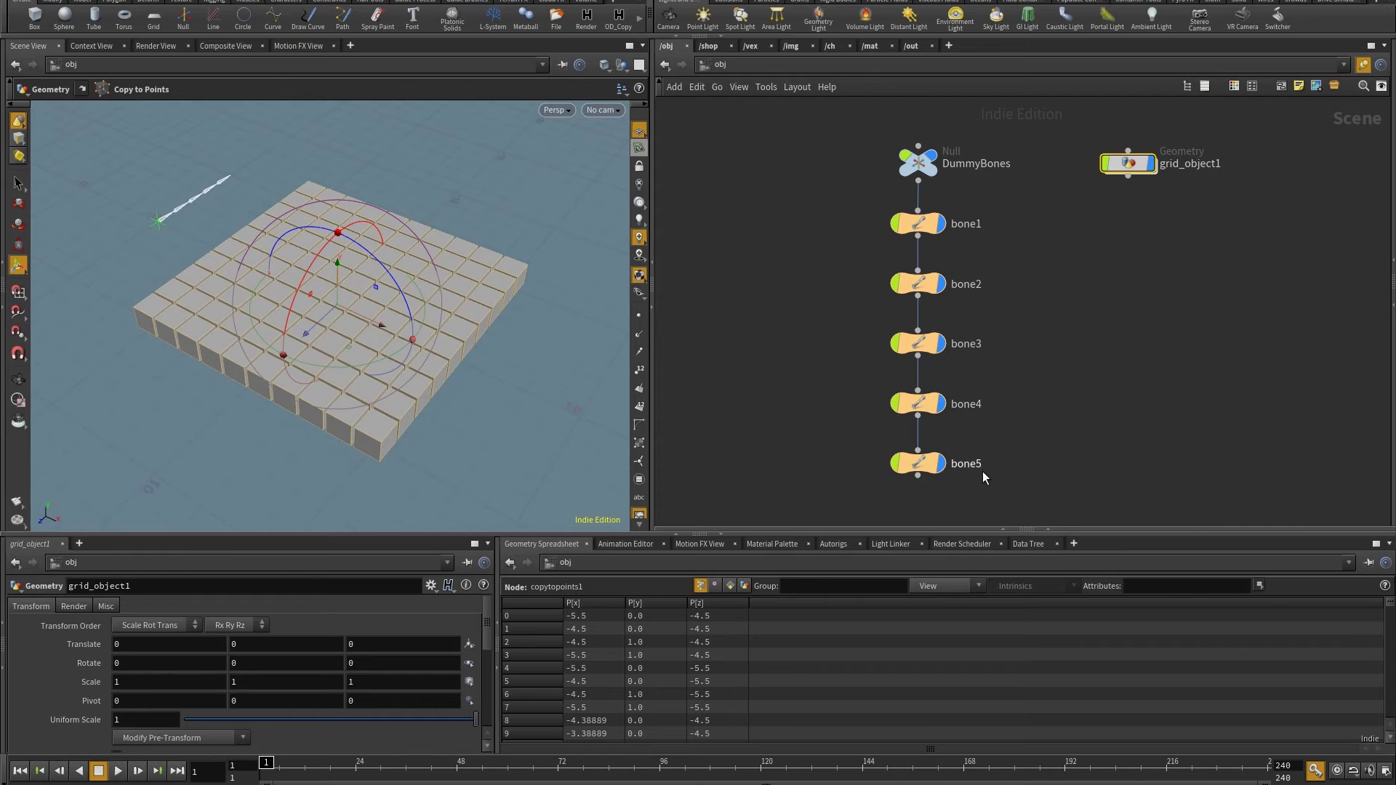
mouse_move(865, 123)
left_mouse_down()
mouse_move(947, 492)
mouse_move(845, 246)
mouse_move(853, 130)
left_mouse_up()
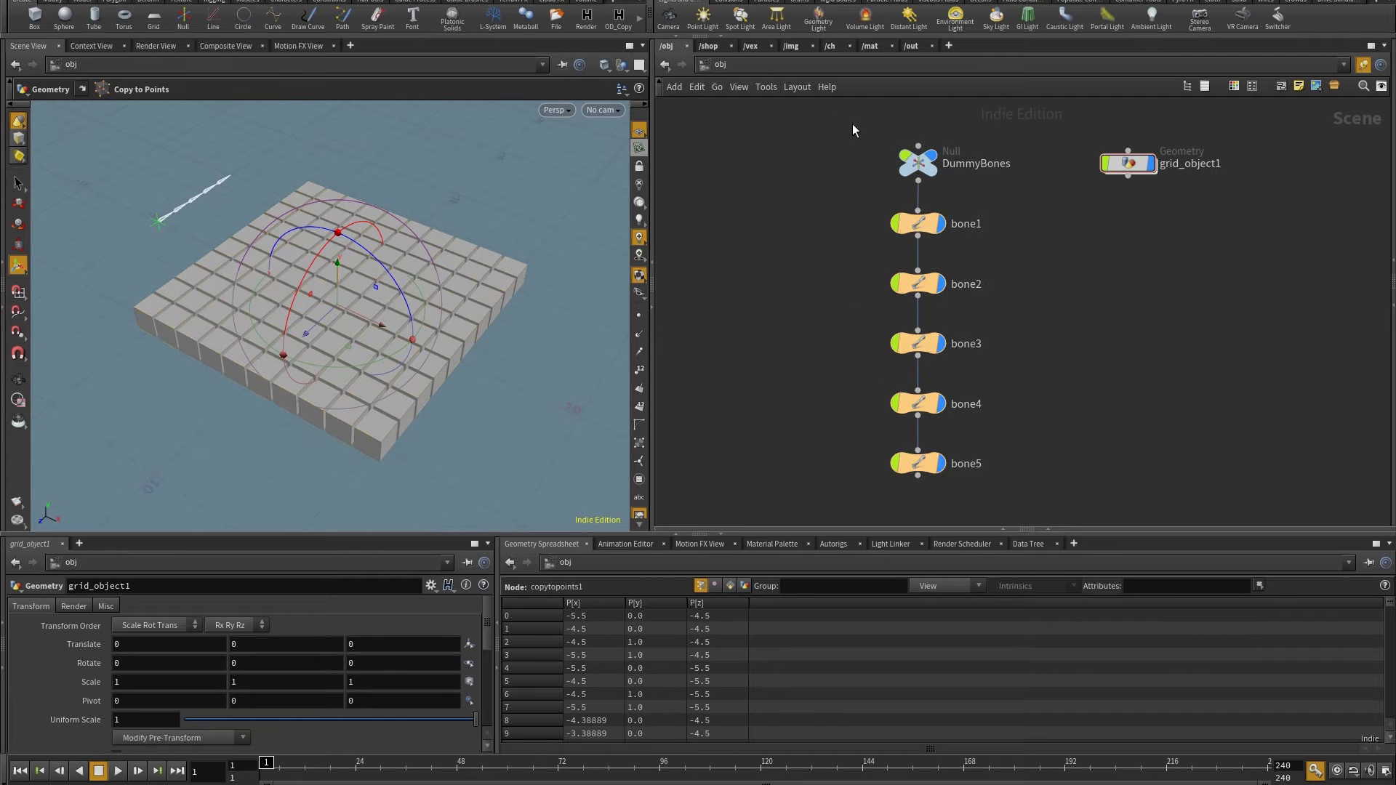
double_click(1127, 163)
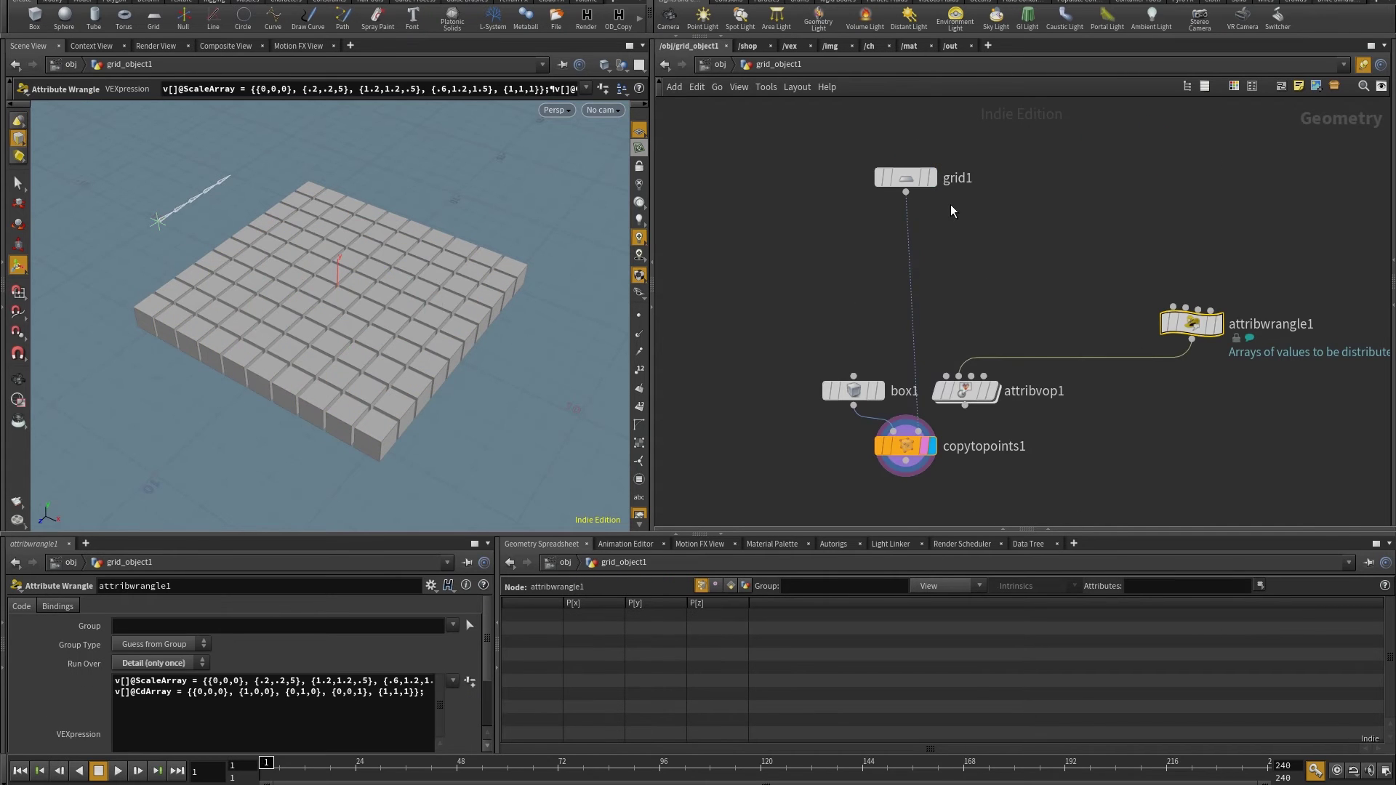
- Add a Bone Capture node below grid1 and set its hierarchy to DummyBones
key("Tab")
type("cone")
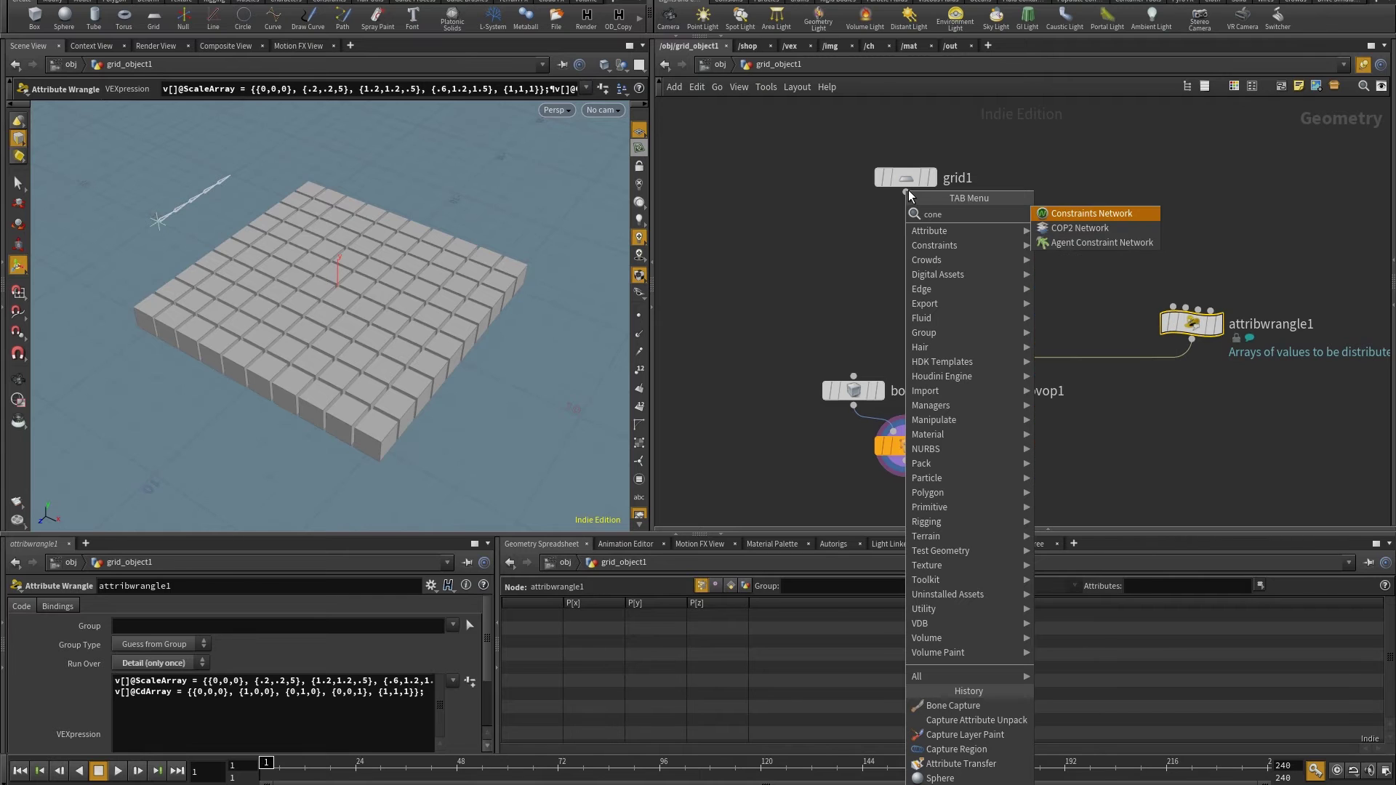
key("BackSpace")
key("BackSpace")
key("BackSpace")
key("BackSpace")
type("bon")
left_click(1049, 211)
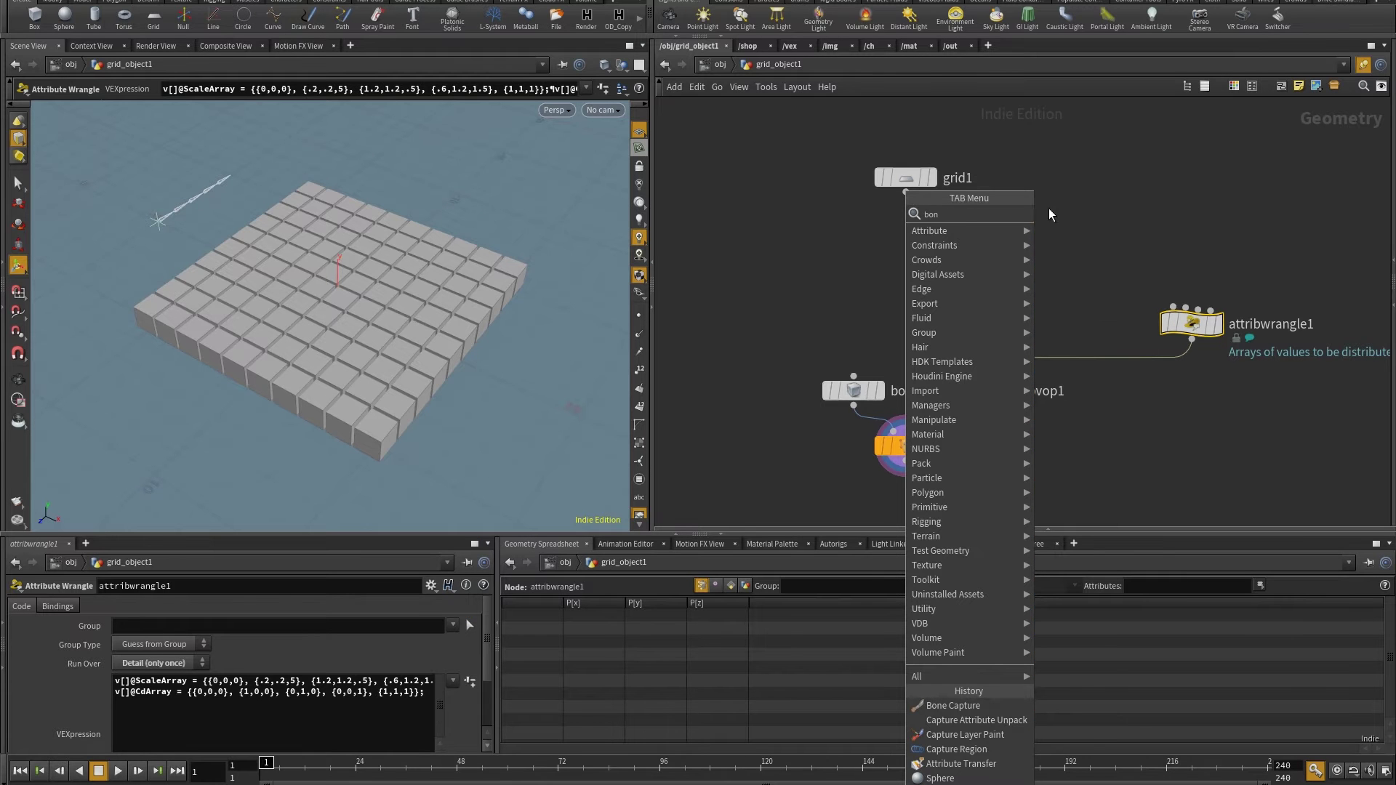
left_click(907, 229)
left_click(469, 628)
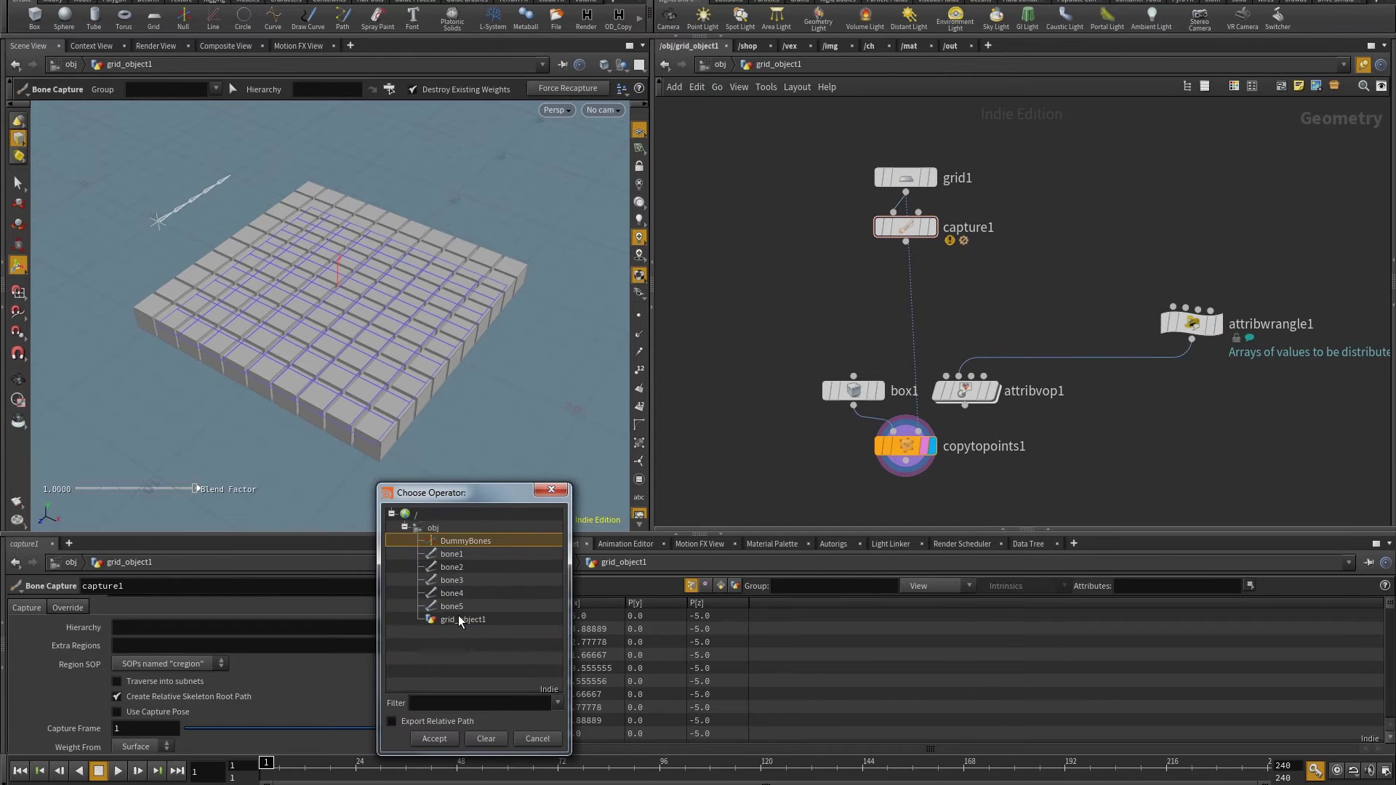
left_click(433, 738)
- Add a Capture Layer Paint node below capture1 and display it
key("Tab")
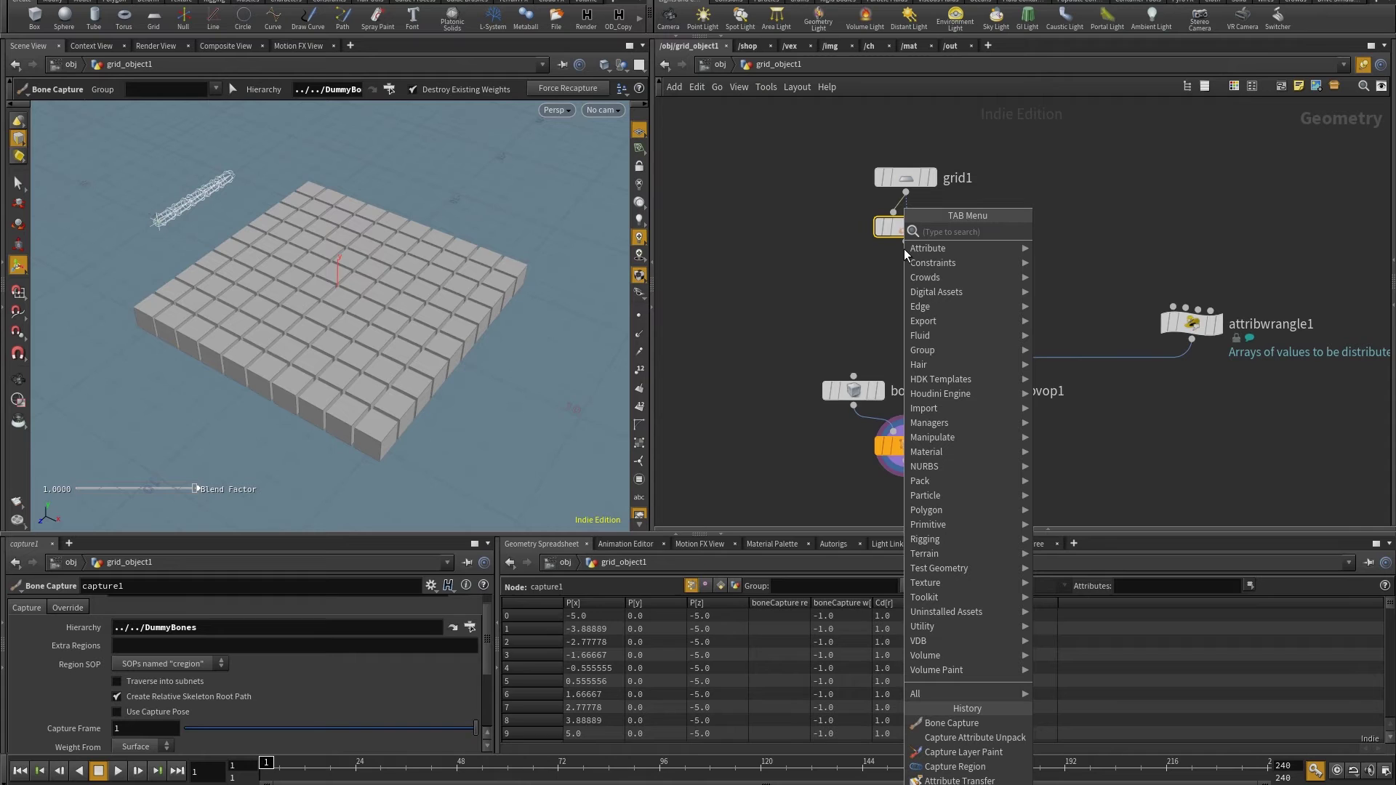
type("capture")
left_click(1069, 271)
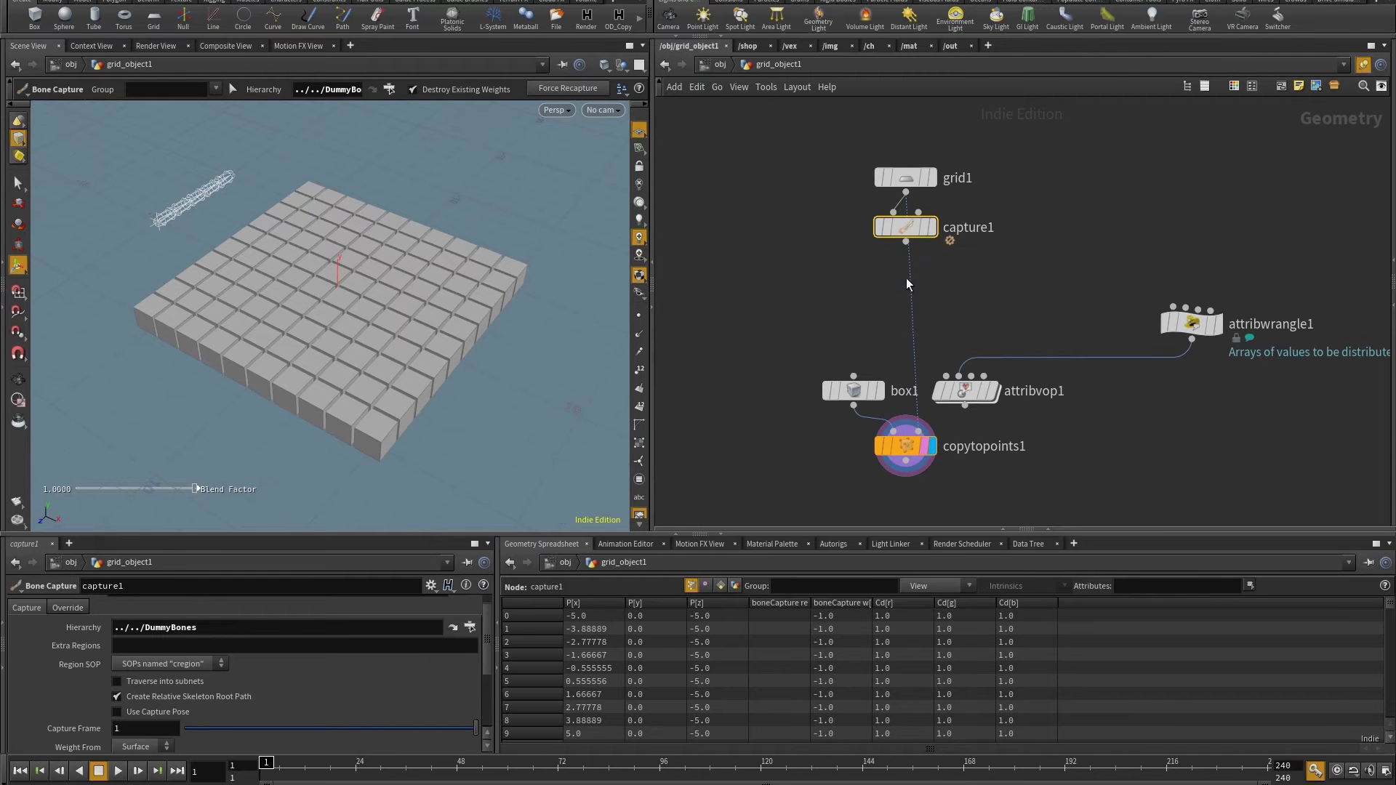
left_click(906, 278)
left_click(933, 280)
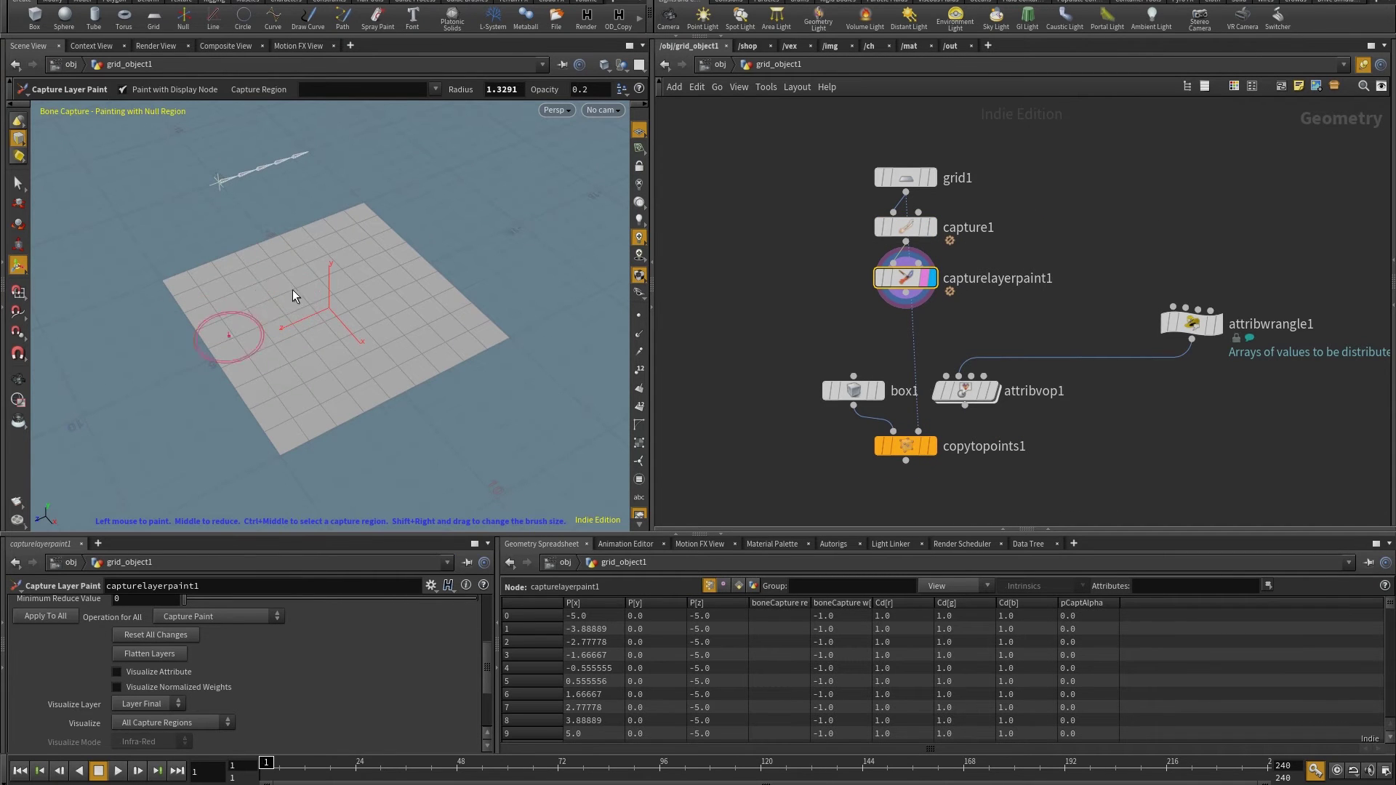
- Set the capture region to bone2/cregion 0 and visualize only the selected capture region
left_click(436, 90)
left_click(466, 144)
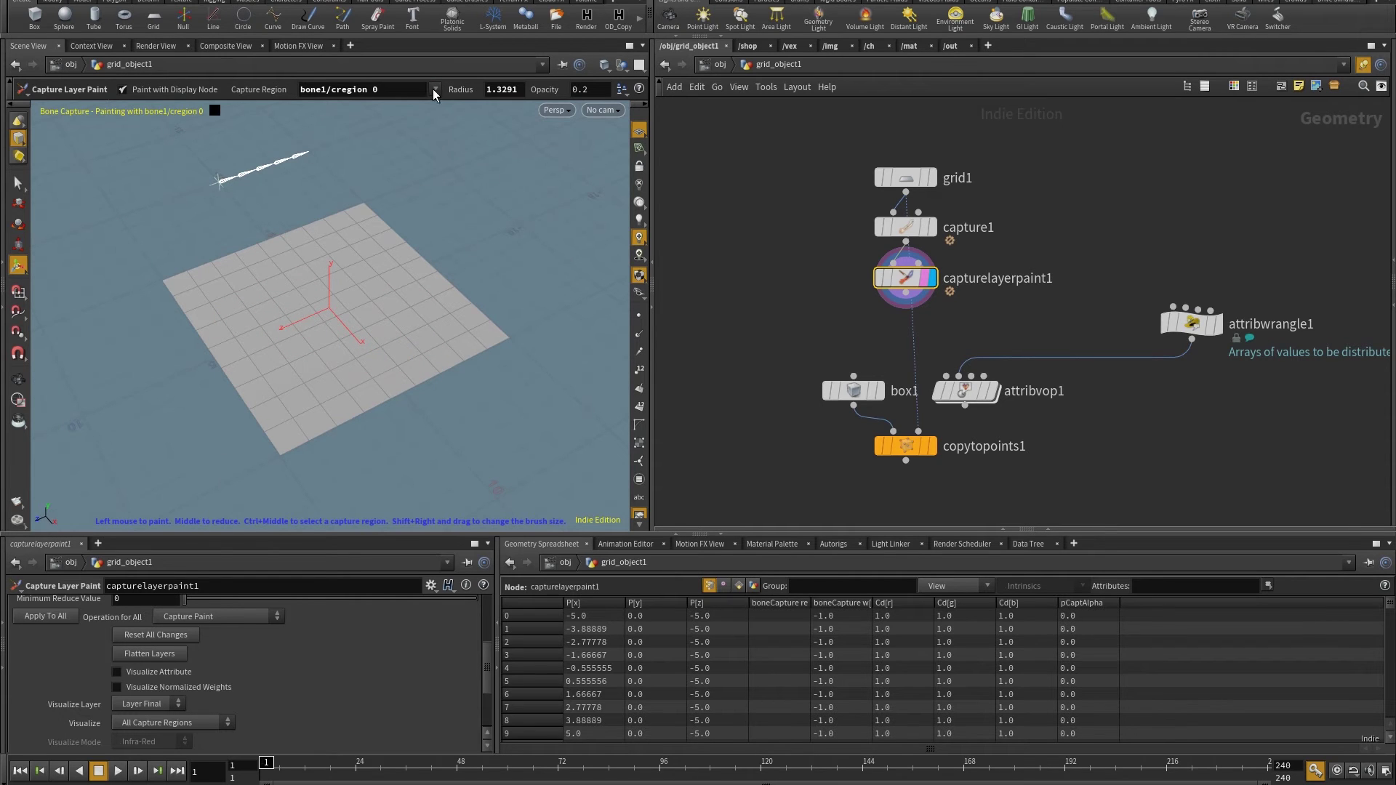
left_click(436, 90)
left_click(465, 159)
scroll(486, 666, "down", 3)
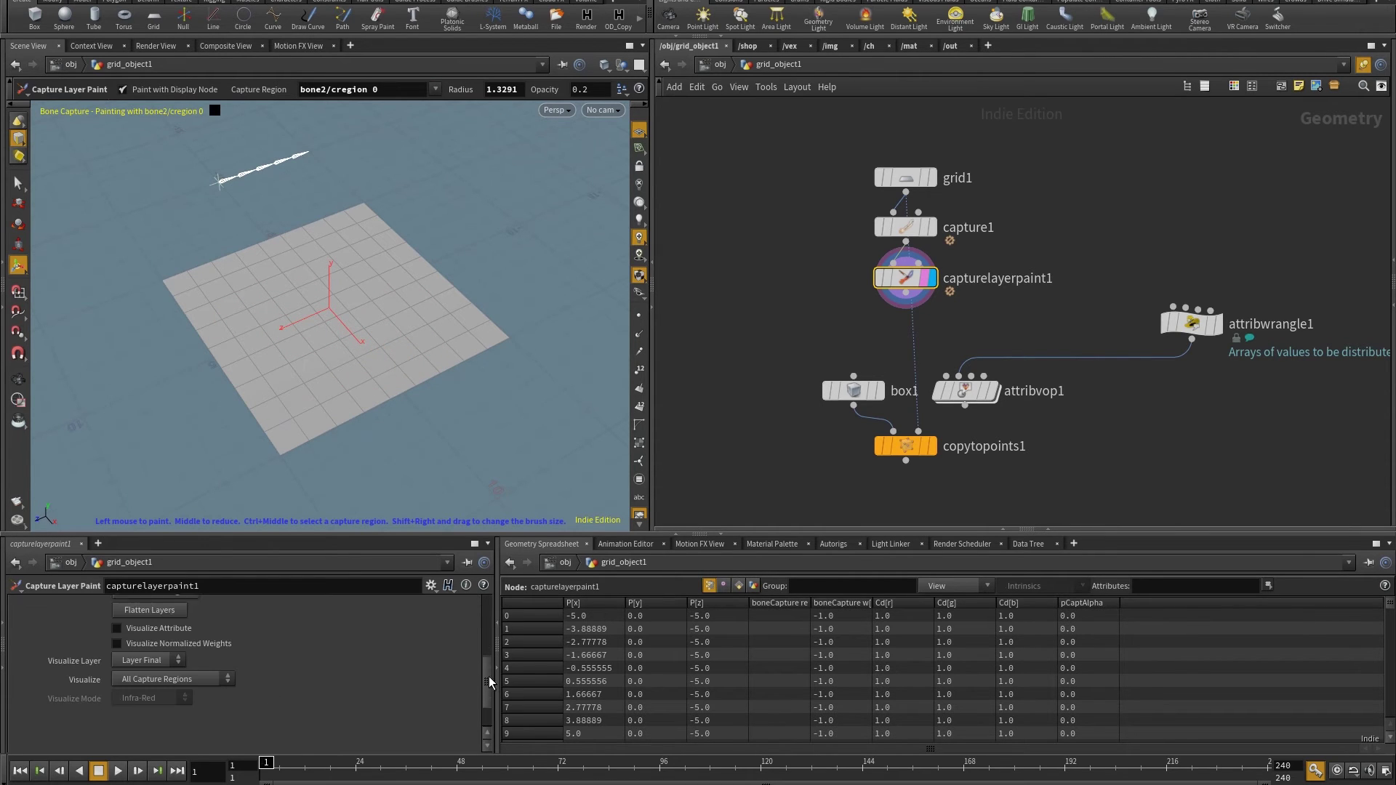
left_click(150, 674)
left_click(159, 691)
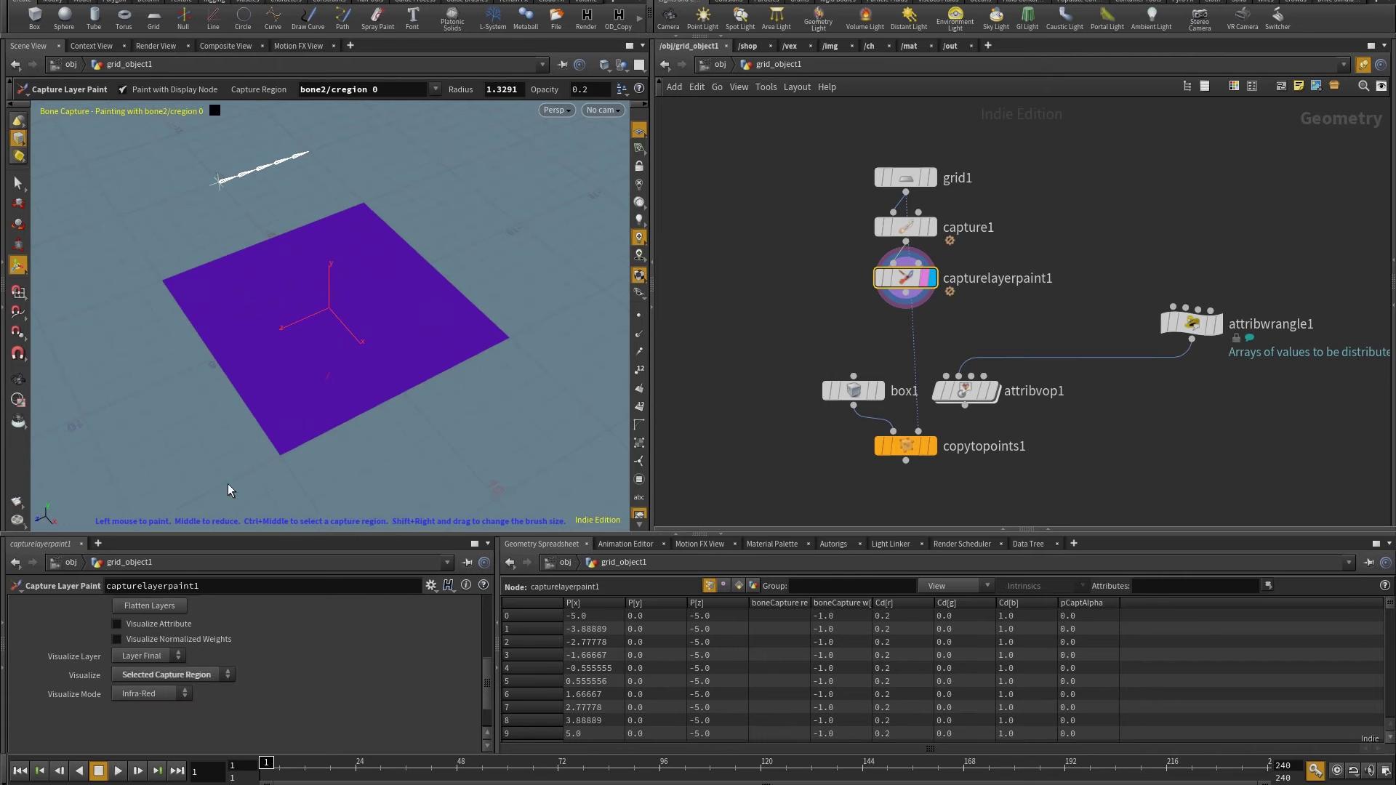
- Paint bone2 weights over the near-left part of the grid and bone3/cregion 0 weights over its right part
mouse_move(248, 396)
left_mouse_down()
mouse_move(272, 359)
mouse_move(368, 399)
mouse_move(396, 325)
mouse_move(230, 253)
mouse_move(231, 384)
mouse_move(343, 399)
mouse_move(212, 357)
mouse_move(273, 343)
mouse_move(416, 347)
mouse_move(382, 303)
mouse_move(456, 299)
mouse_move(370, 284)
mouse_move(468, 368)
mouse_move(382, 333)
mouse_move(412, 346)
mouse_move(443, 312)
mouse_move(455, 317)
mouse_move(387, 357)
left_mouse_up()
left_click(434, 89)
left_click(465, 158)
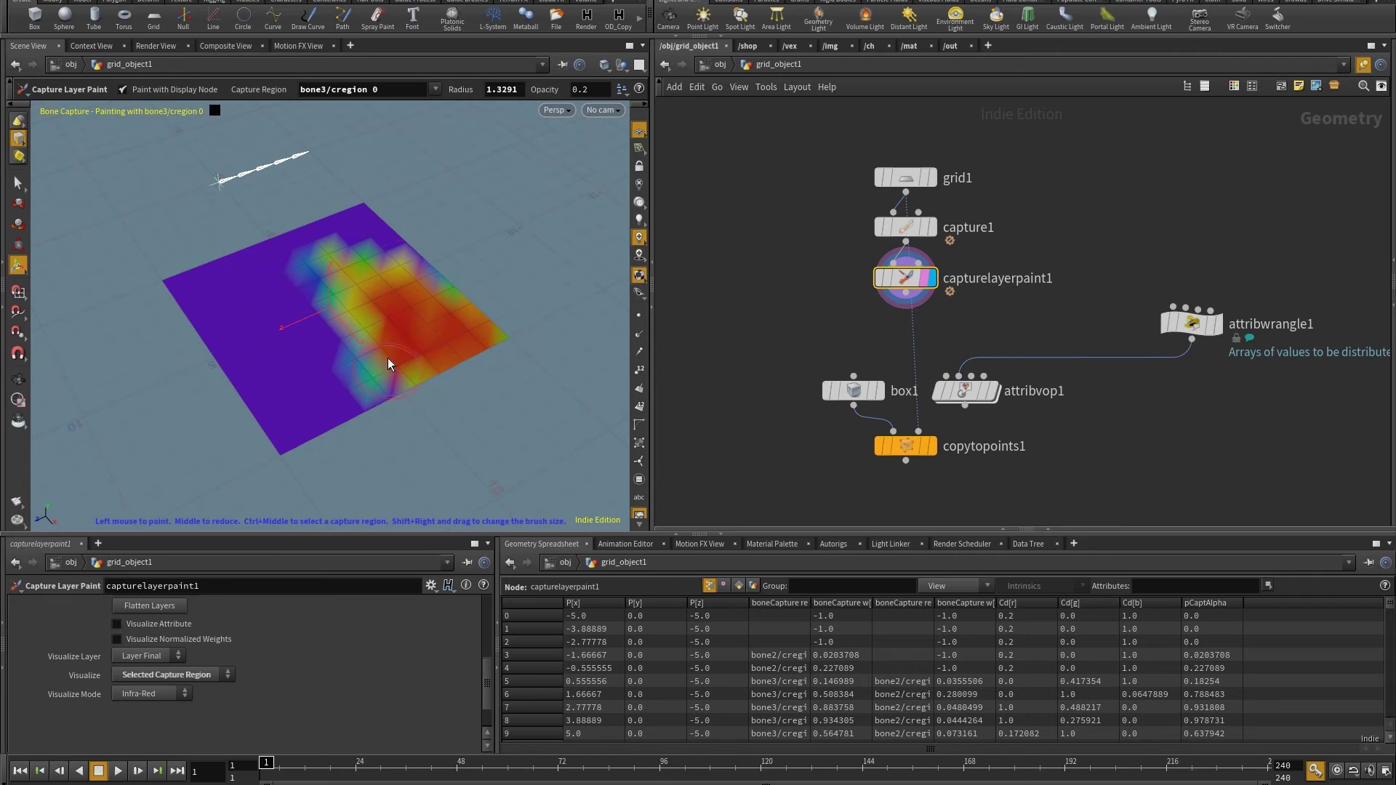
- Check the bone2 weights and paint bone4/cregion 0 weights over the left-centre of the grid
left_click(437, 88)
left_click(456, 145)
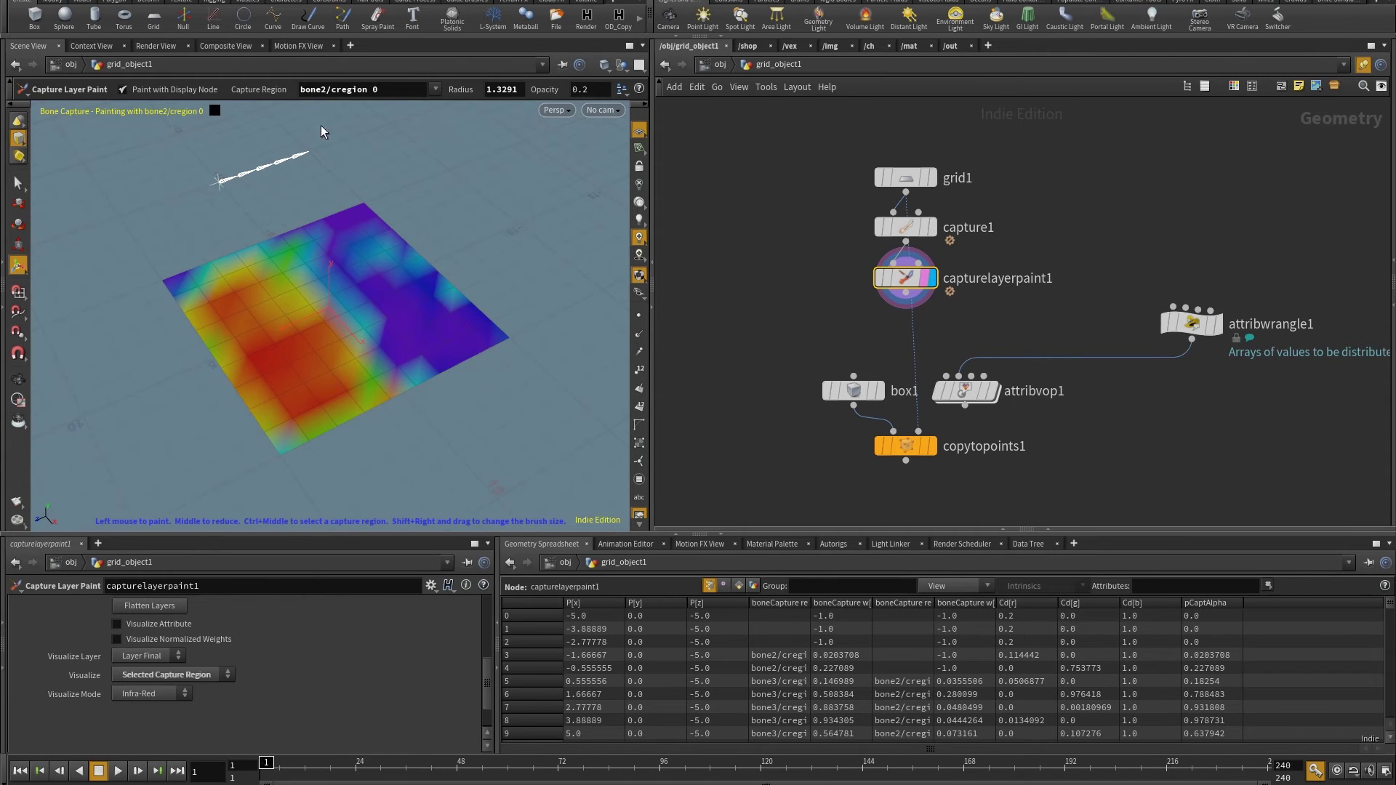
left_click(436, 88)
left_click(457, 177)
mouse_move(251, 326)
left_mouse_down()
mouse_move(296, 342)
mouse_move(308, 370)
mouse_move(211, 303)
mouse_move(294, 353)
mouse_move(255, 304)
left_mouse_up()
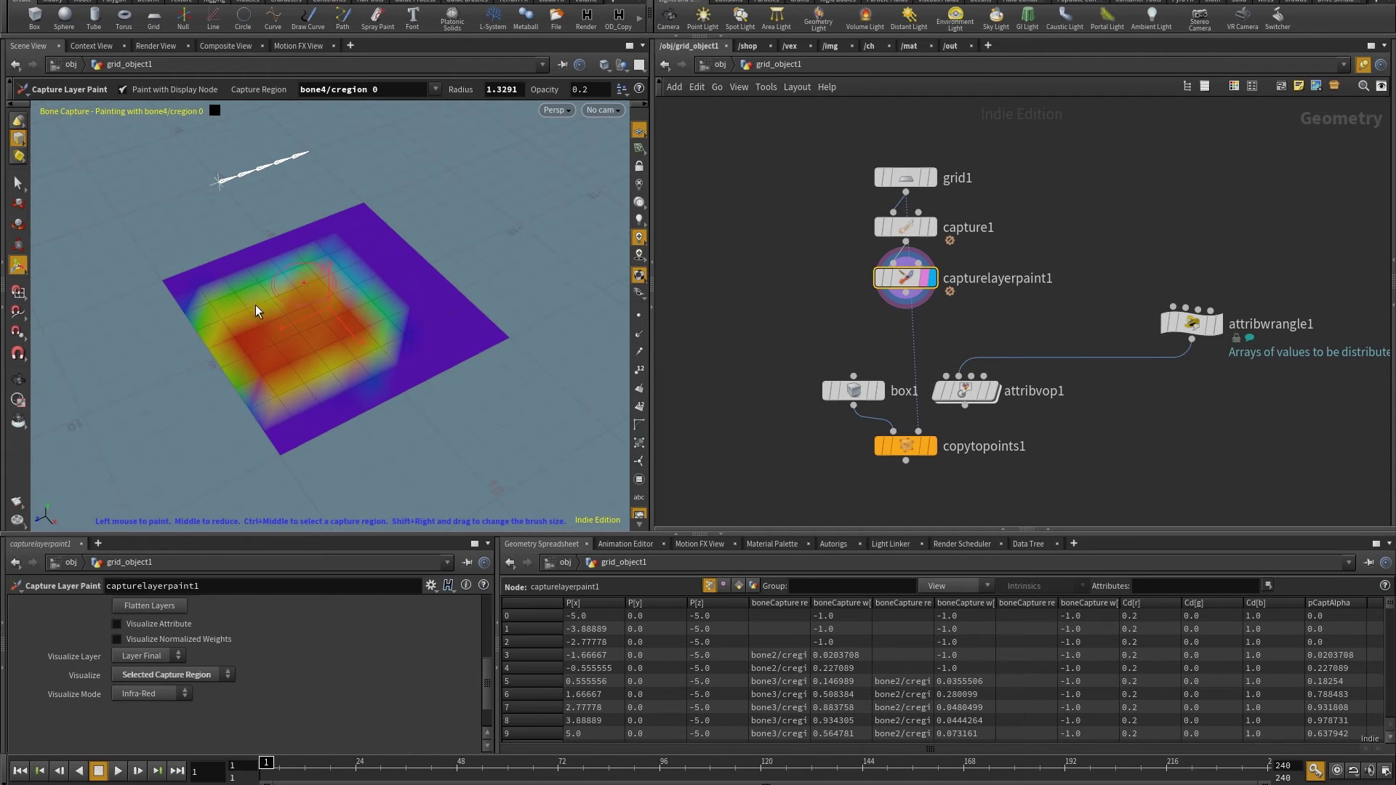
- Recheck the bone2 weights and paint bone5/cregion 0 weights along the grid's front edge and around its centre
left_click(435, 89)
left_click(457, 145)
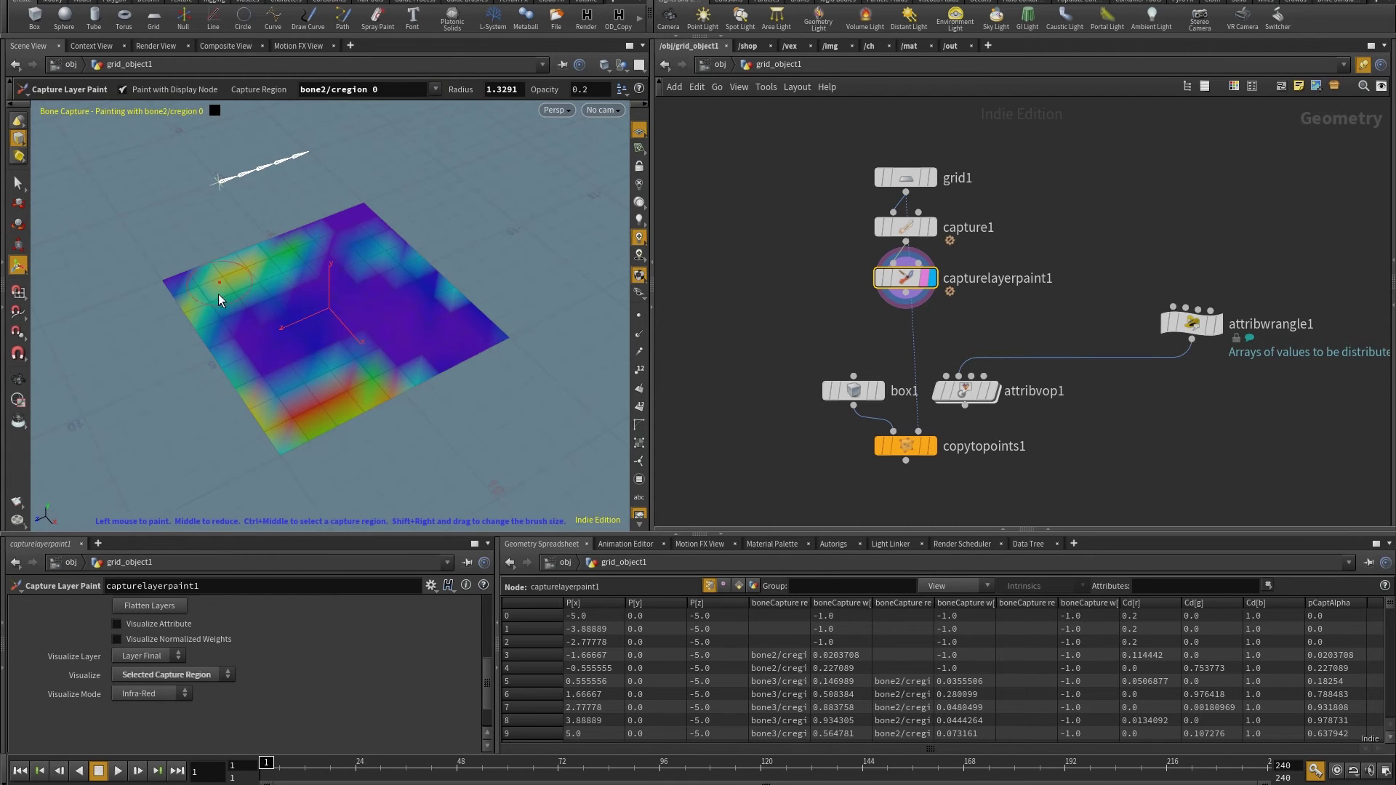
left_click(435, 89)
left_click(457, 194)
mouse_move(291, 320)
left_mouse_down()
mouse_move(325, 398)
mouse_move(413, 354)
mouse_move(445, 290)
mouse_move(233, 264)
left_mouse_up()
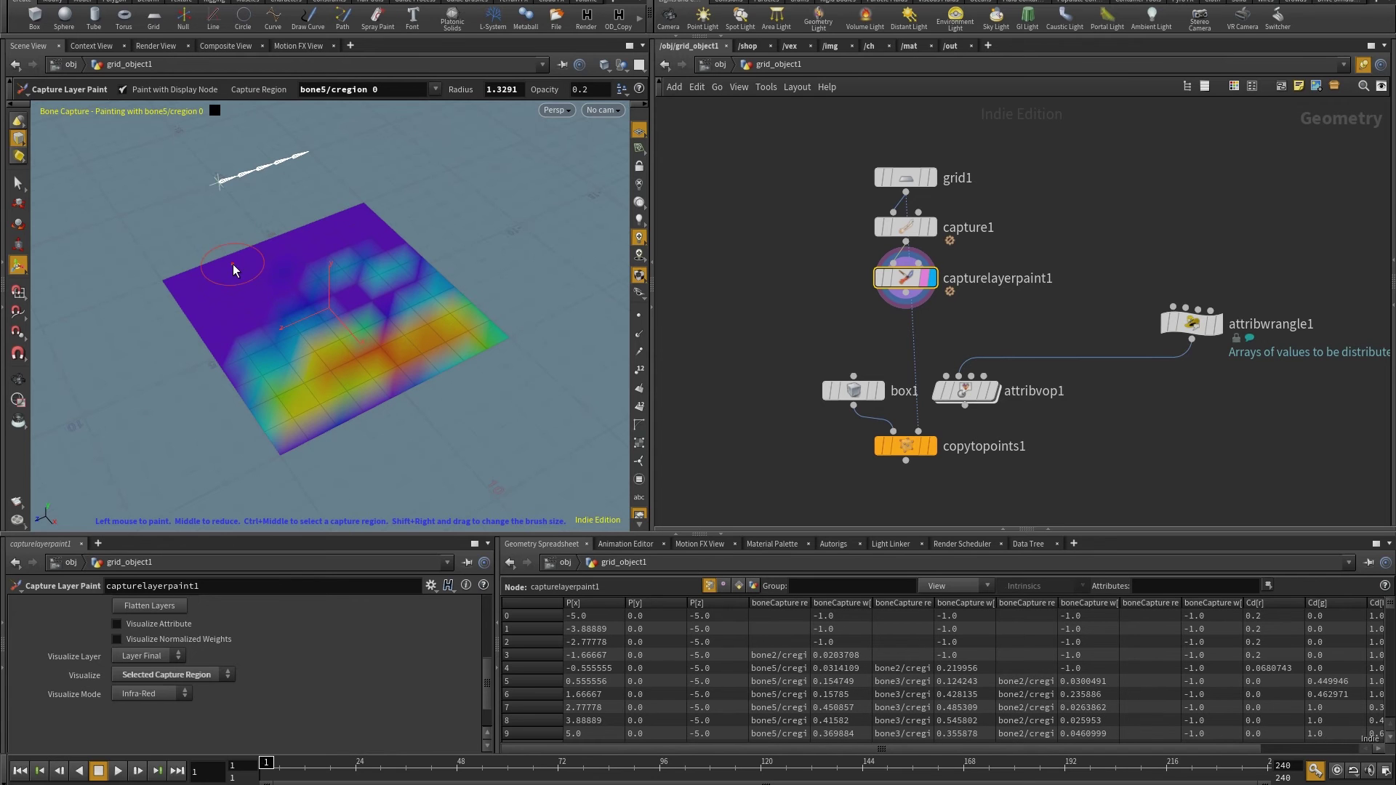
- Add a Capture Attribute Unpack node below capturelayerpaint1 and display its result
left_click(851, 325)
middle_click_drag(866, 340, 835, 334)
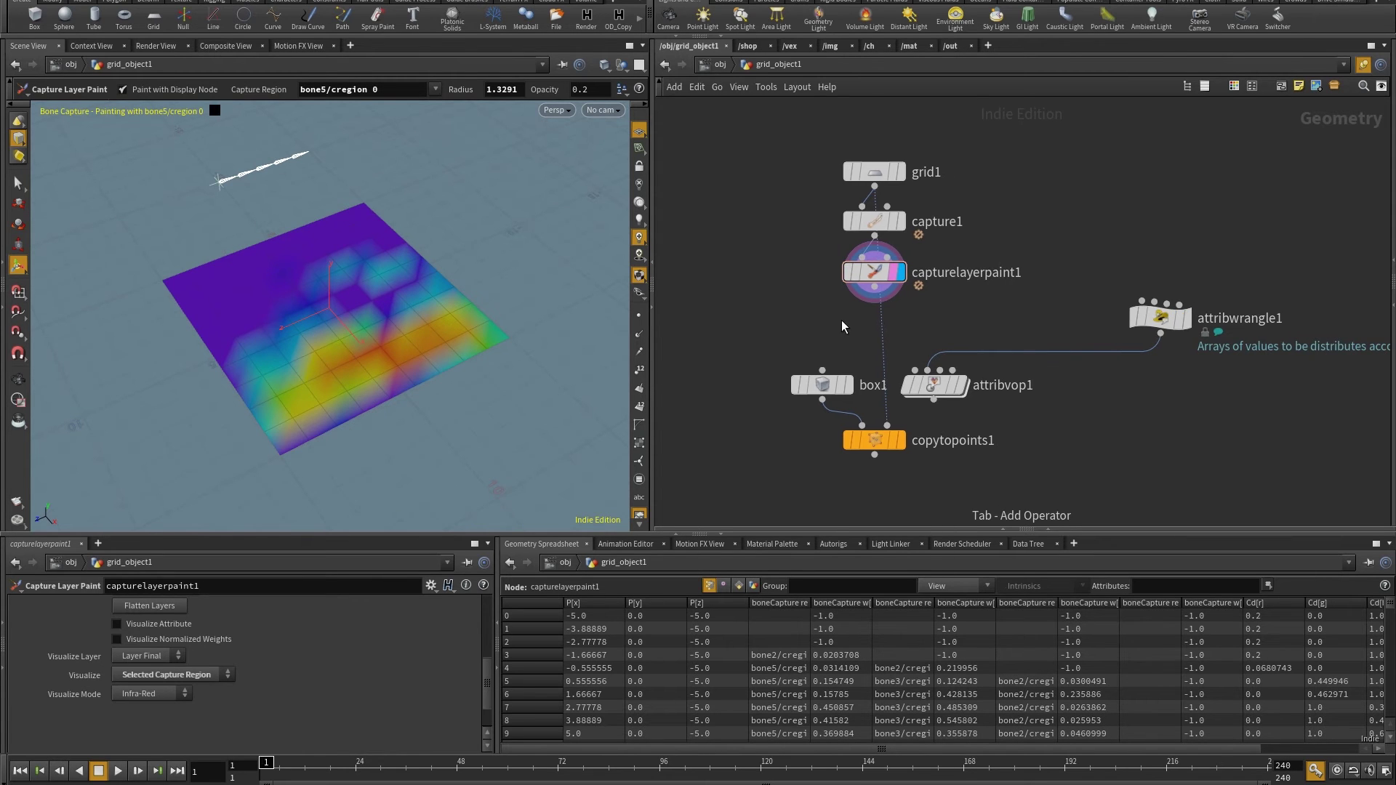
key("Tab")
type("un")
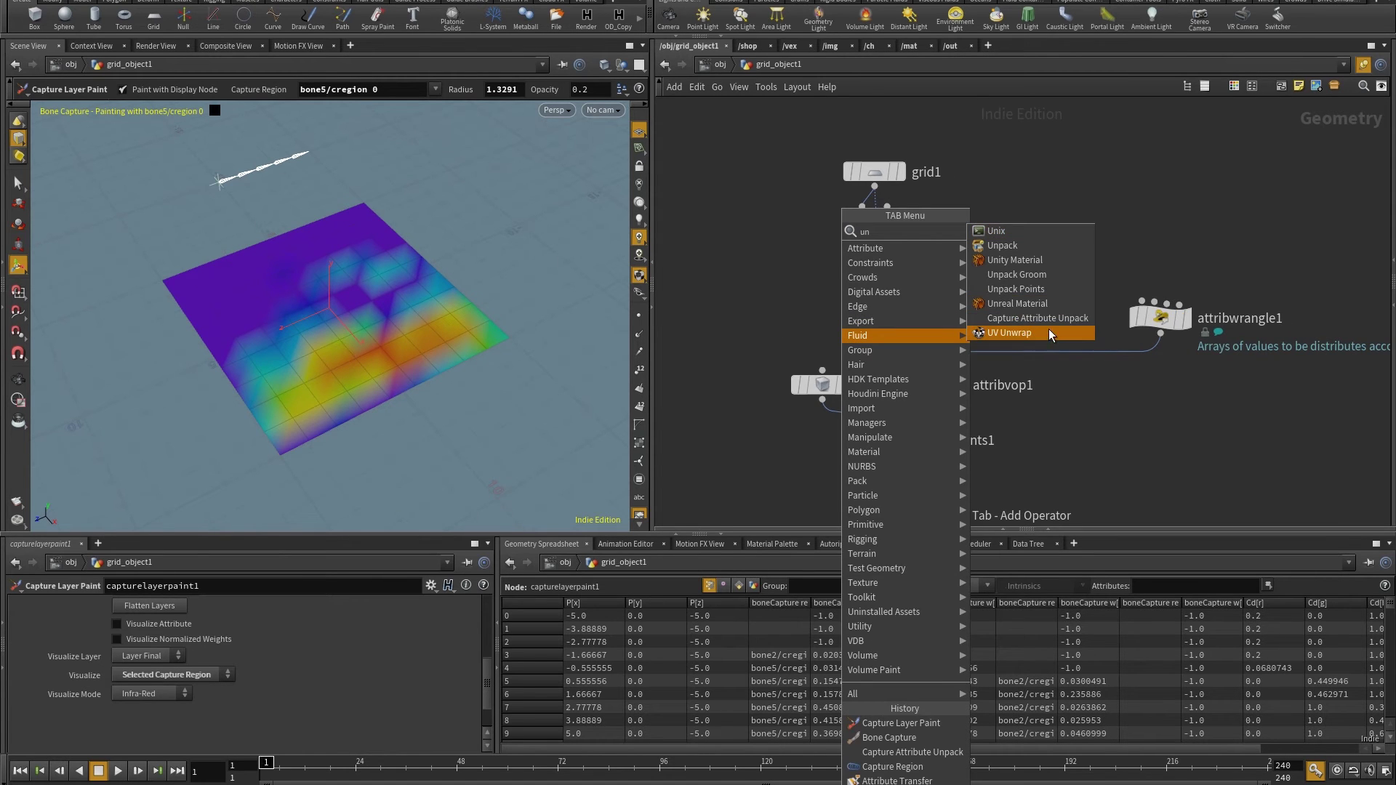
left_click(1052, 319)
left_click(876, 326)
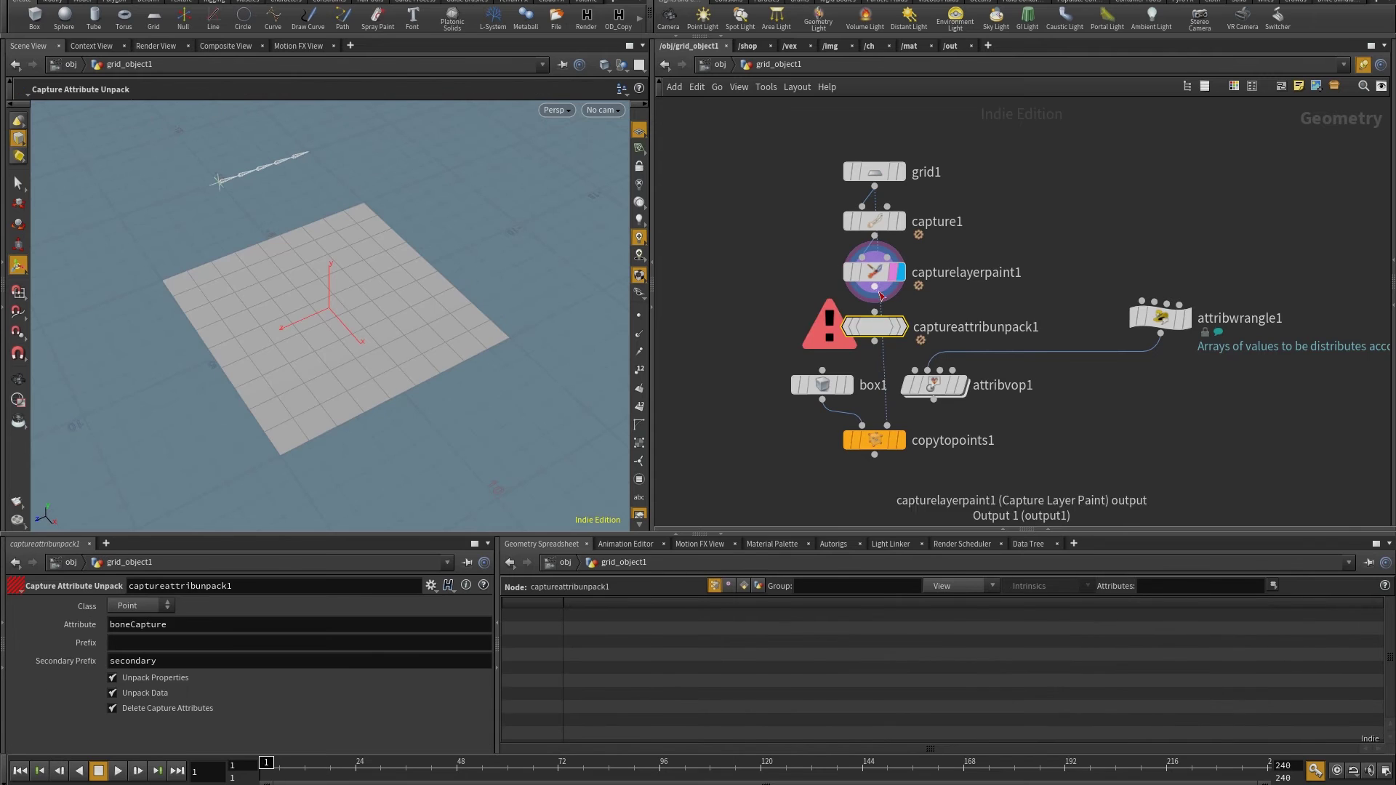
left_click(904, 326)
- Widen the boneCapture_index and boneCapture_data columns in the spreadsheet and examine the unpacked arrays per point
left_click_drag(873, 603, 898, 603)
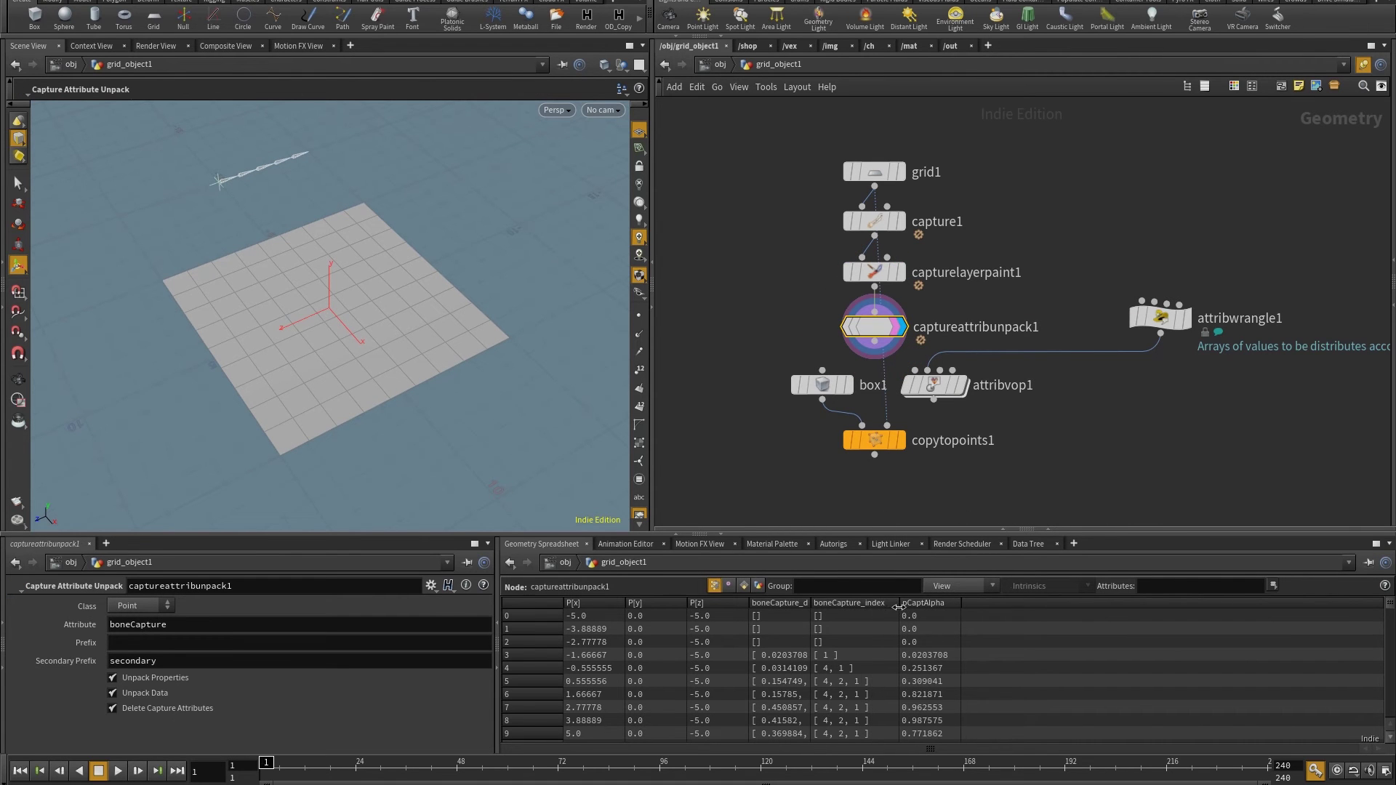
left_click_drag(811, 603, 916, 613)
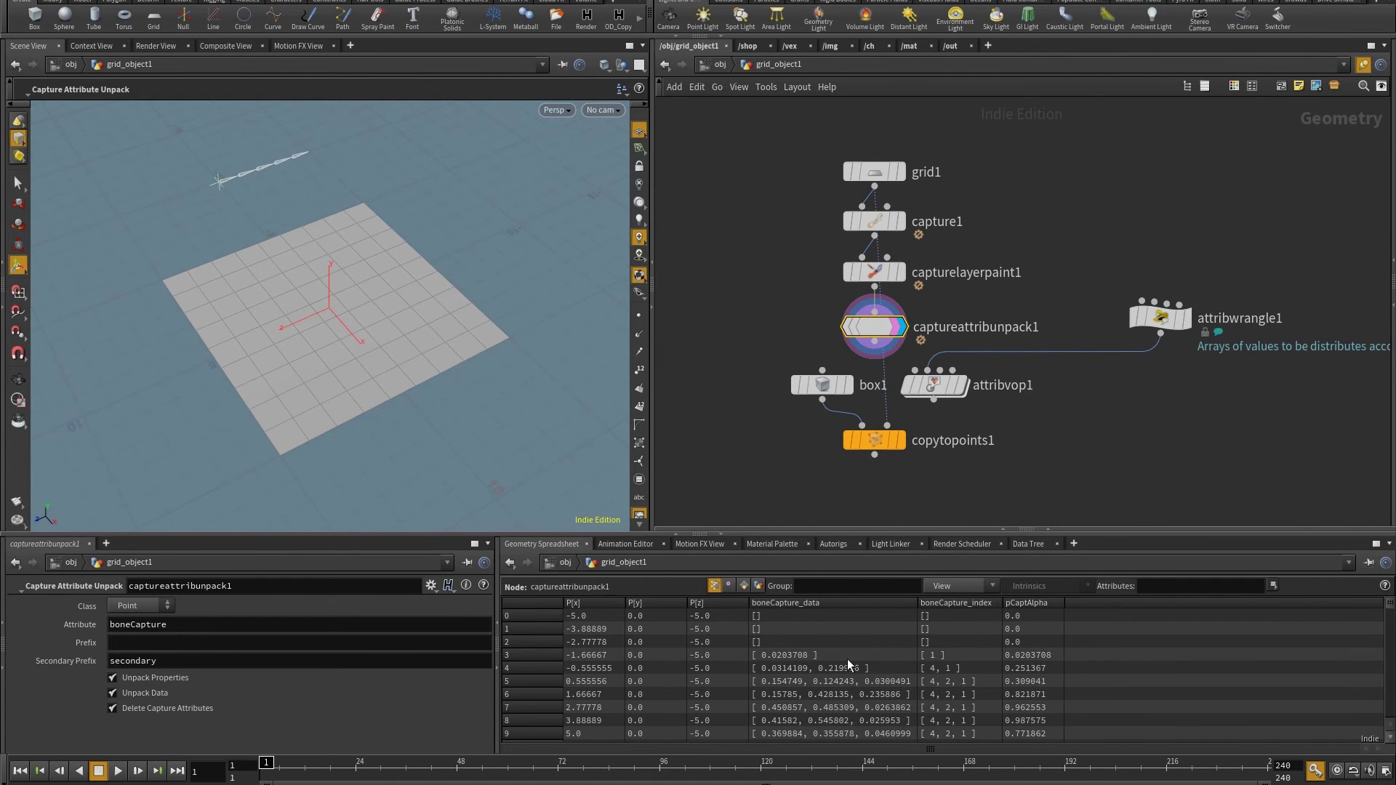
scroll(865, 672, "down", 1)
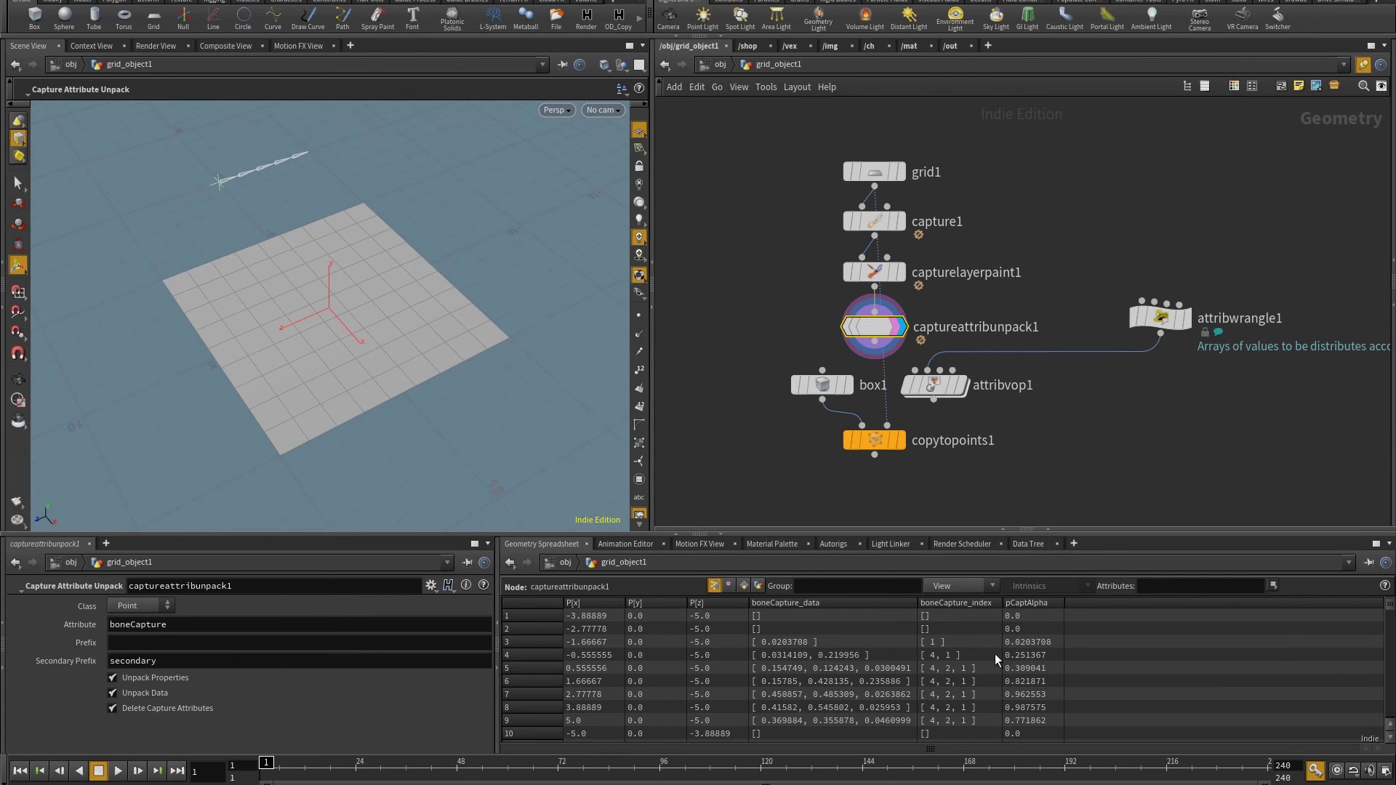
- Review the ScaleArray and CdArray code in attribwrangle1, and connect captureattribunpack1 to the first input of attribvop1
left_click(1160, 318)
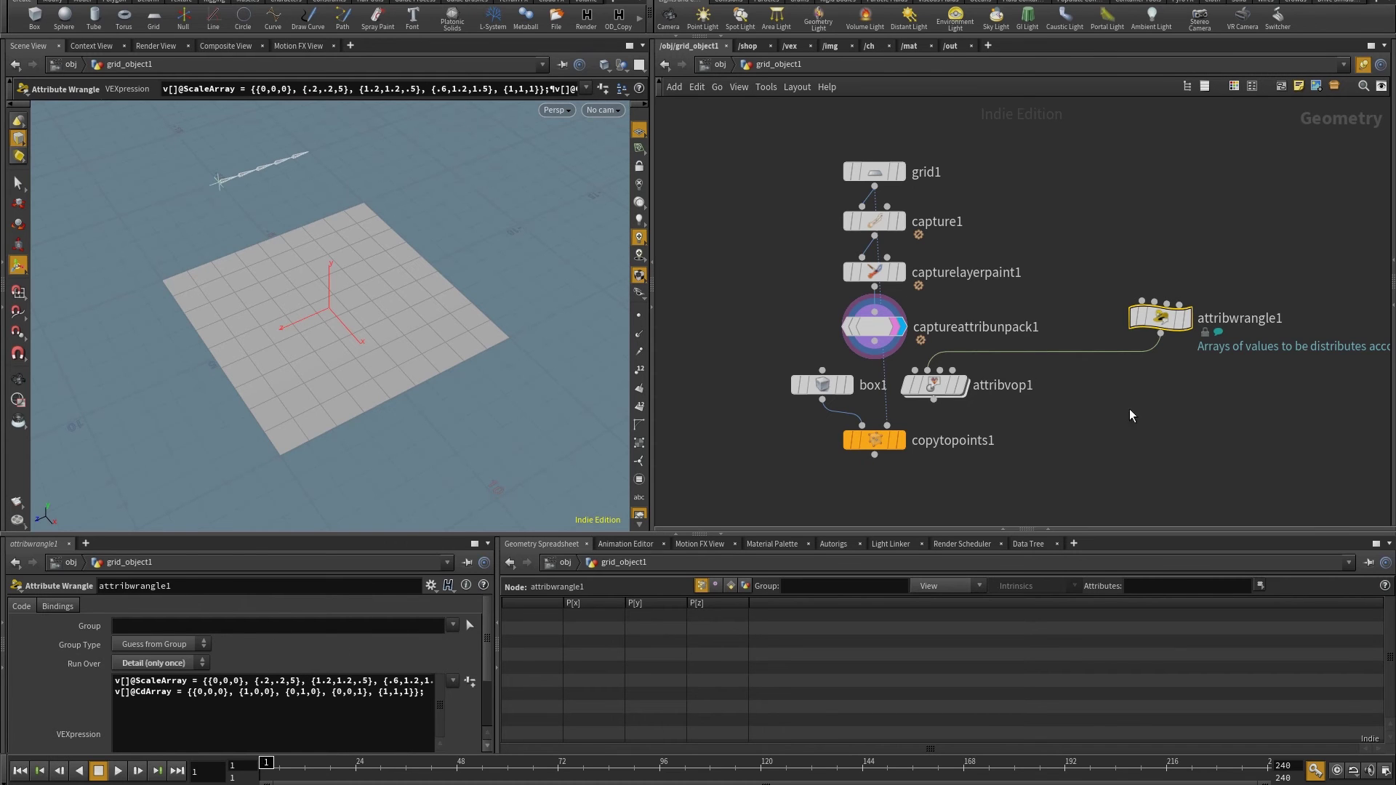
left_click_drag(875, 341, 915, 370)
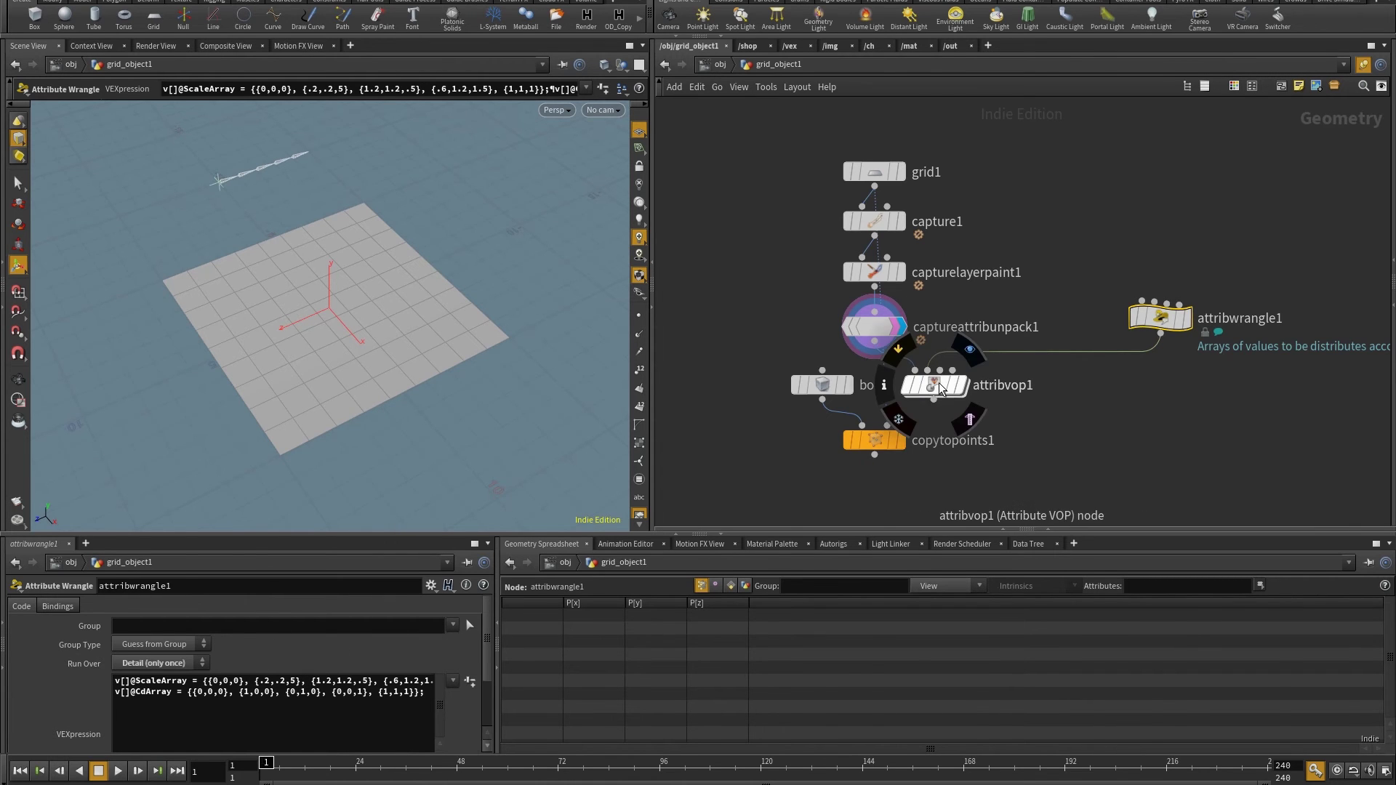
- Examine the VEX network inside attribvop1, from the imported arrays and bound boneCapture attributes through the for loop to the scale and colour outputs
double_click(940, 383)
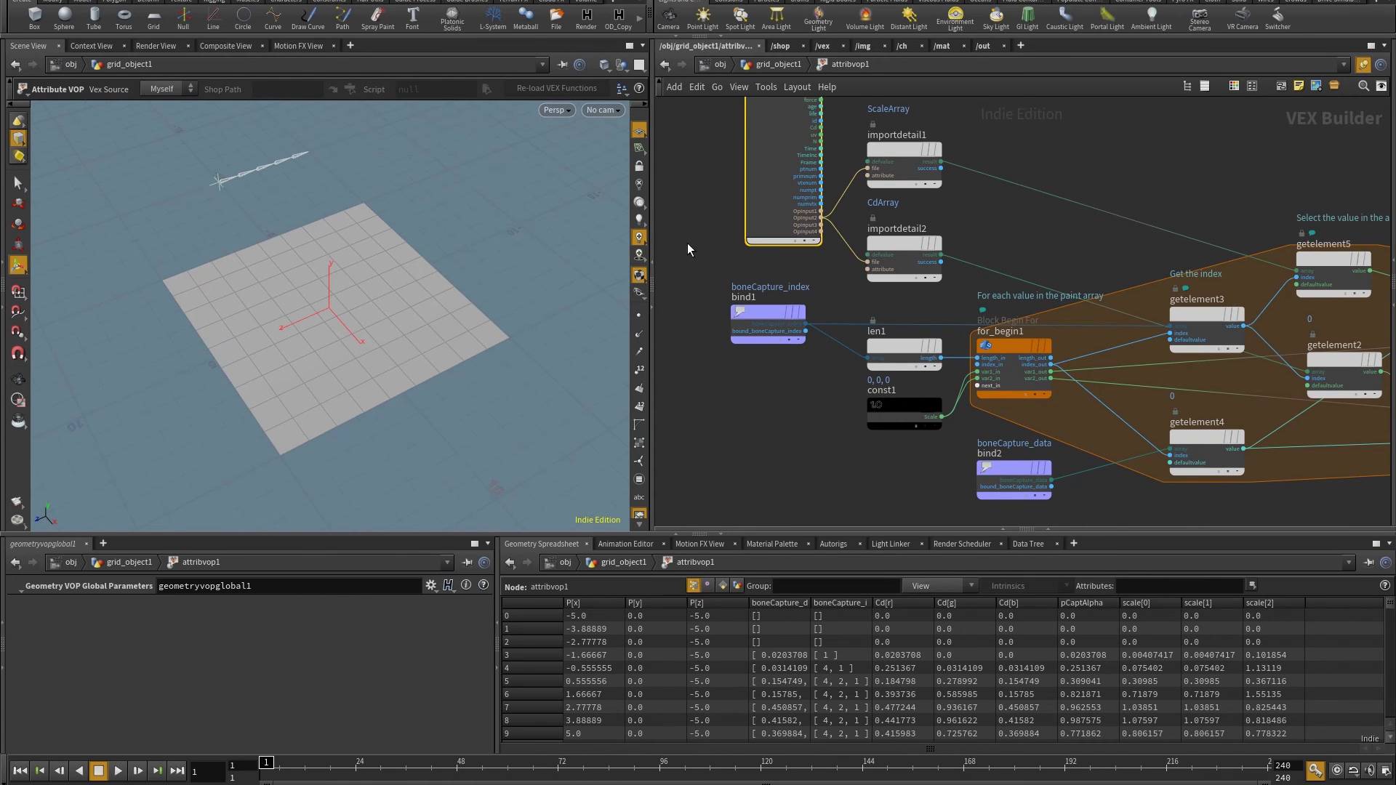
middle_click_drag(758, 339, 691, 326)
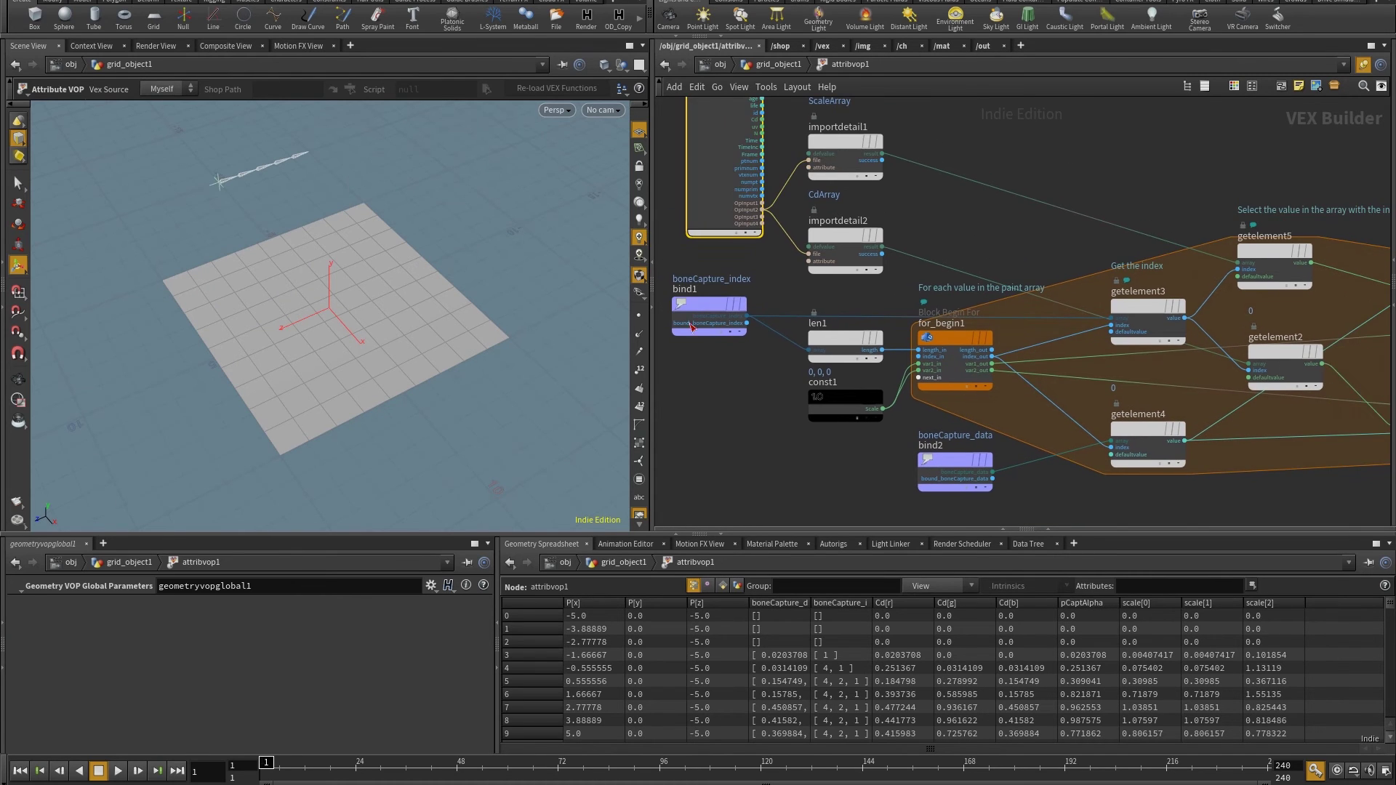
middle_click_drag(1115, 251, 1005, 254)
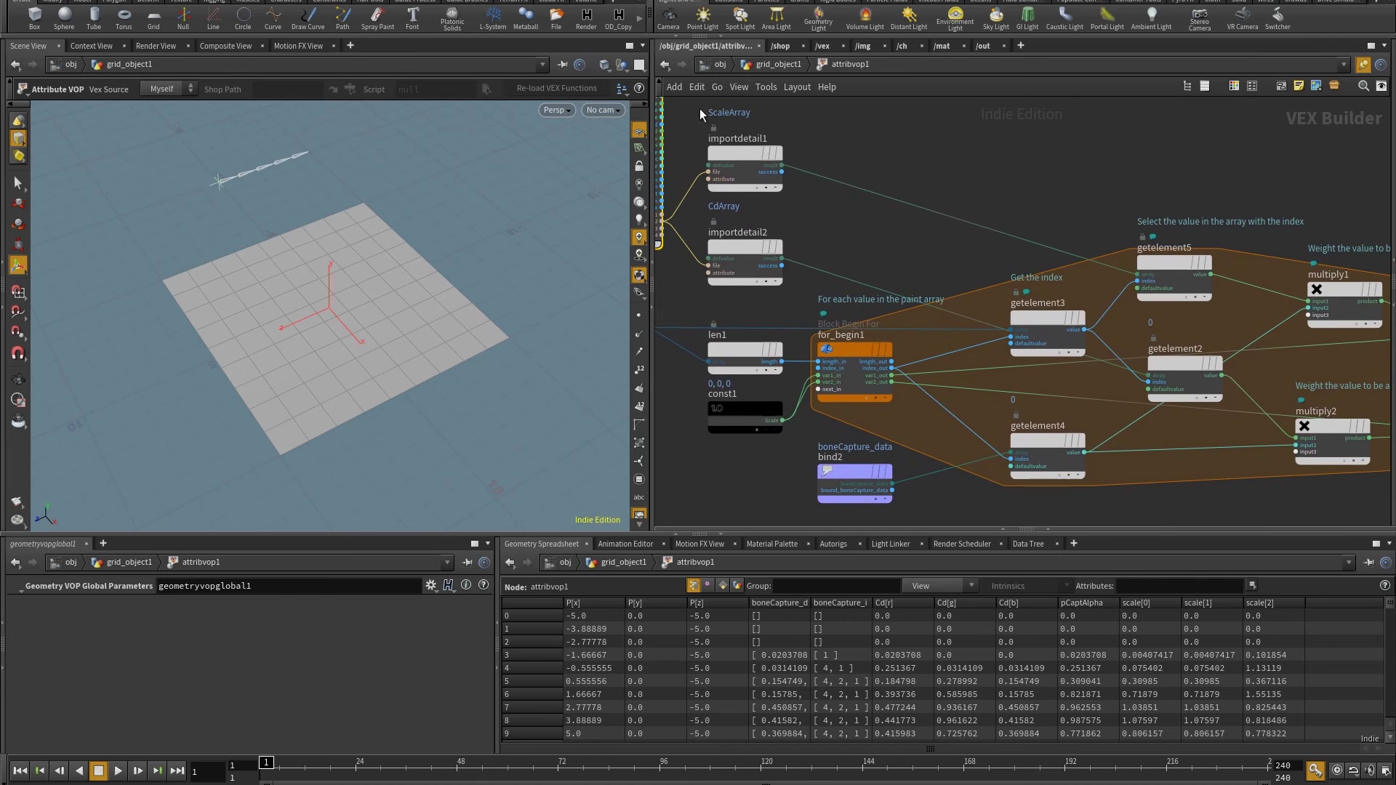
middle_click_drag(1161, 211, 1124, 189)
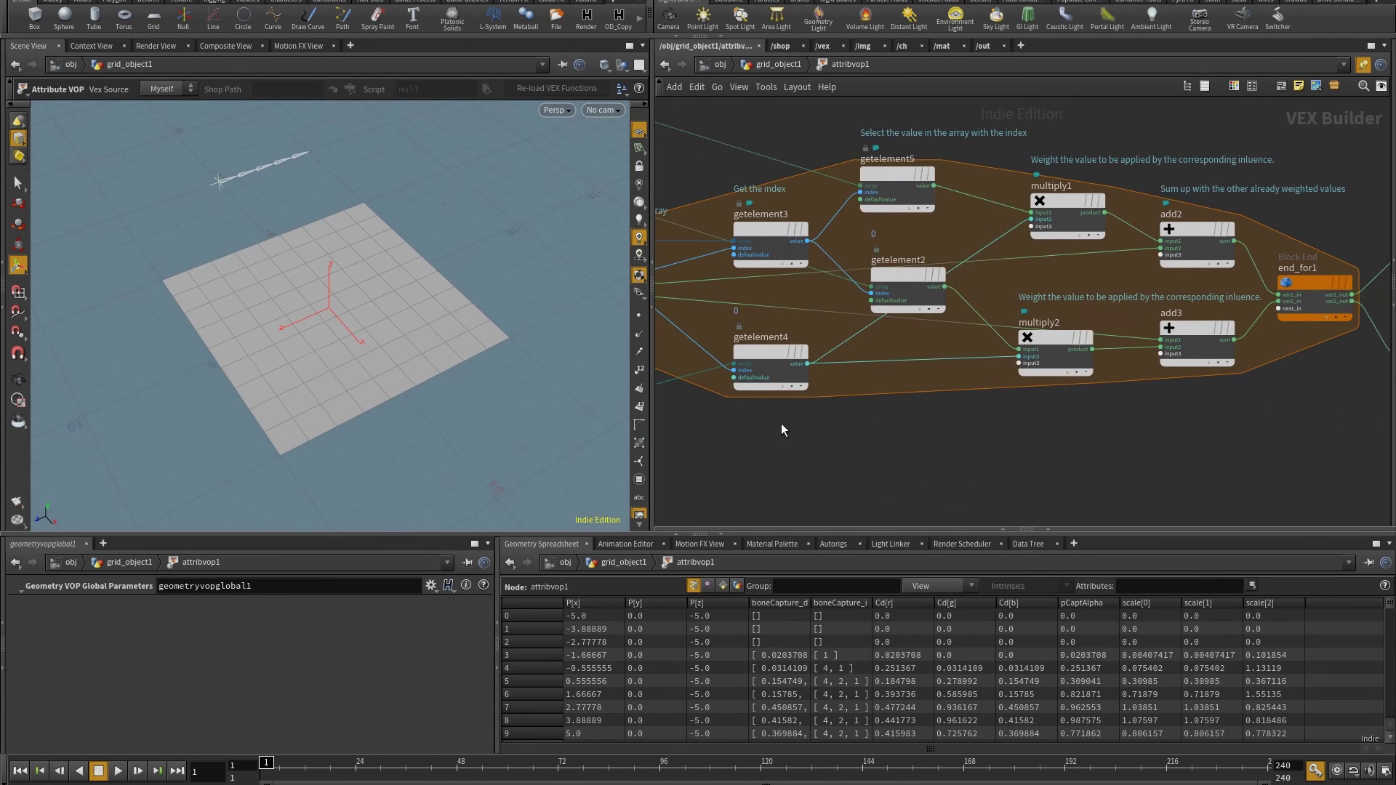
middle_click_drag(781, 423, 988, 416)
middle_click_drag(1111, 408, 877, 402)
middle_click_drag(1215, 215, 1105, 194)
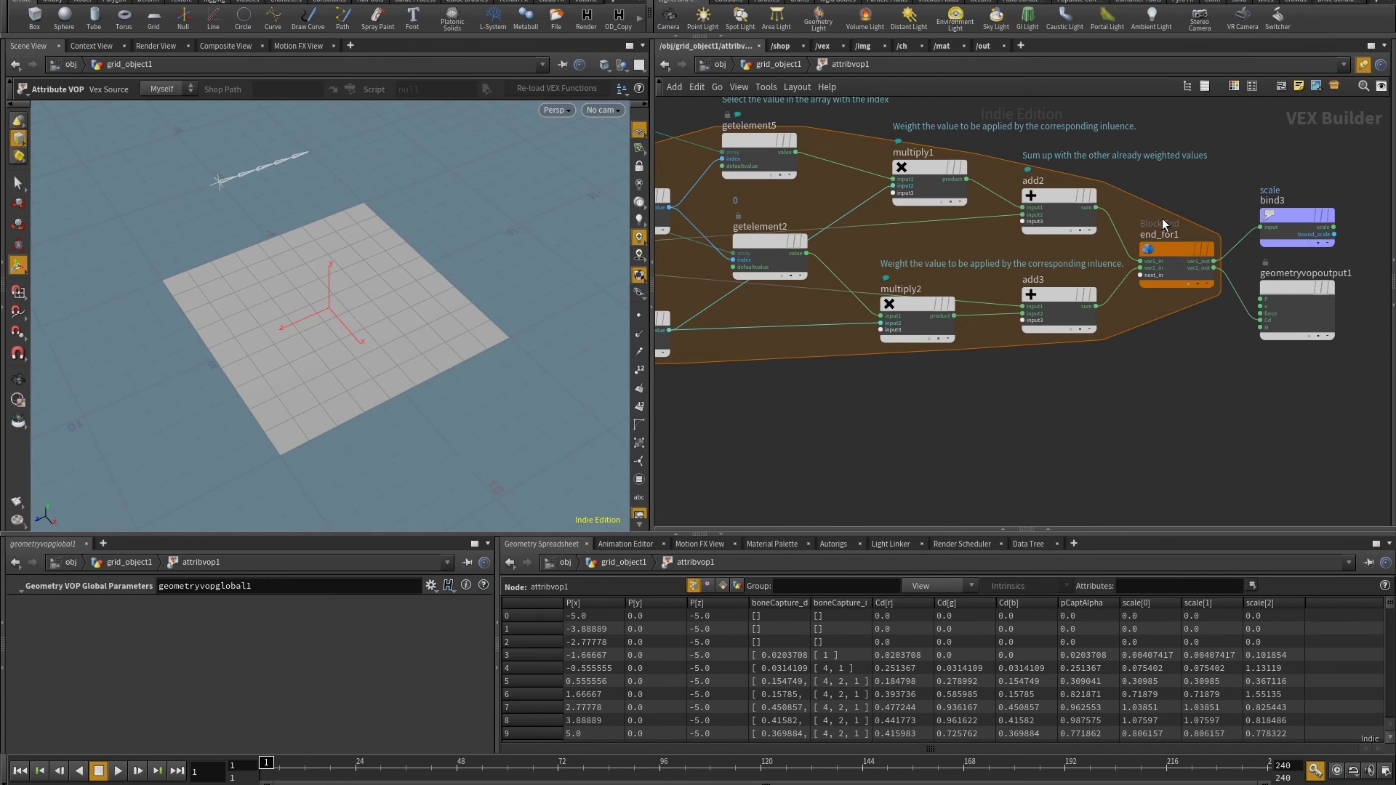
left_click(778, 64)
- Connect attribvop1 to the target points input of copytopoints1 and display the copied boxes
left_click(935, 399)
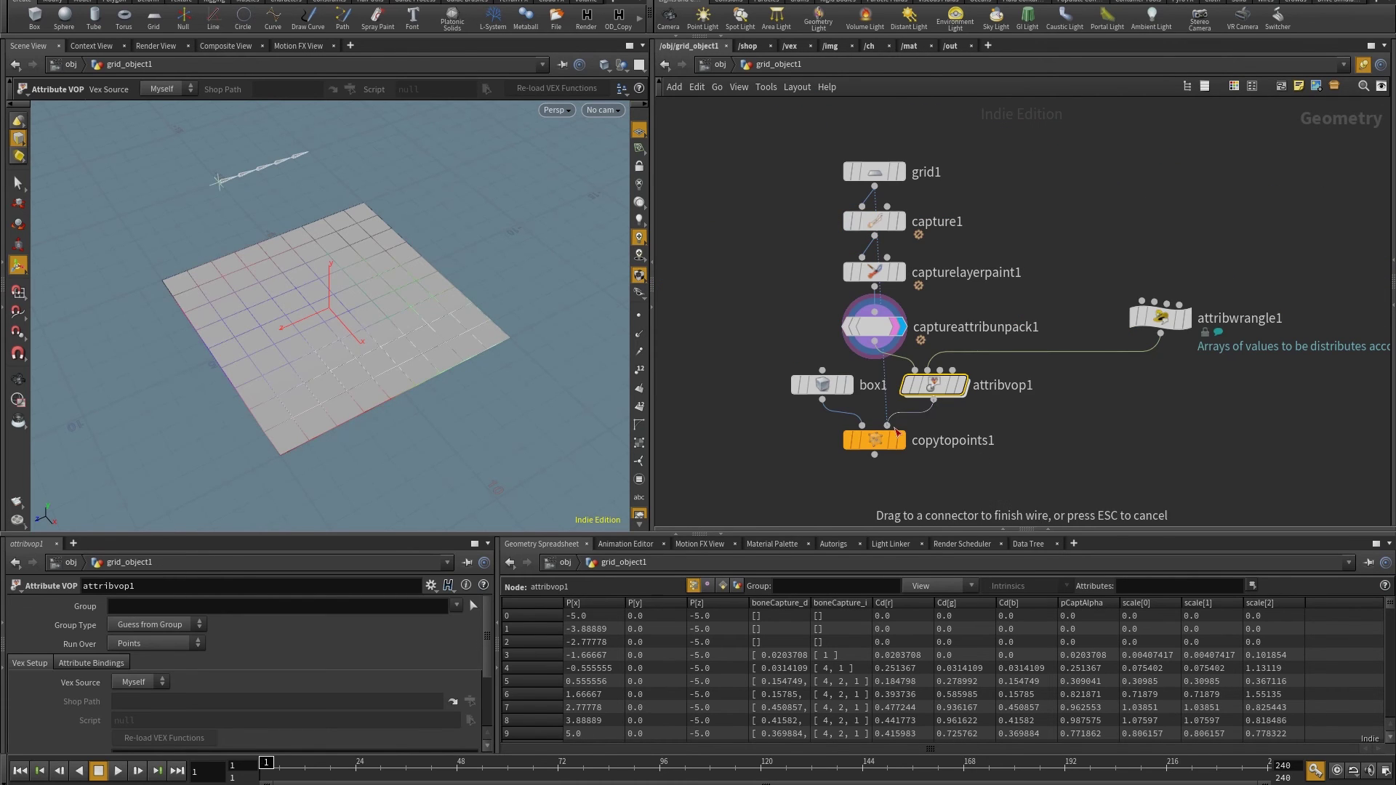
left_click(896, 425)
mouse_move(554, 414)
left_mouse_down("alt")
mouse_move(386, 411)
mouse_move(756, 426)
left_mouse_up("alt")
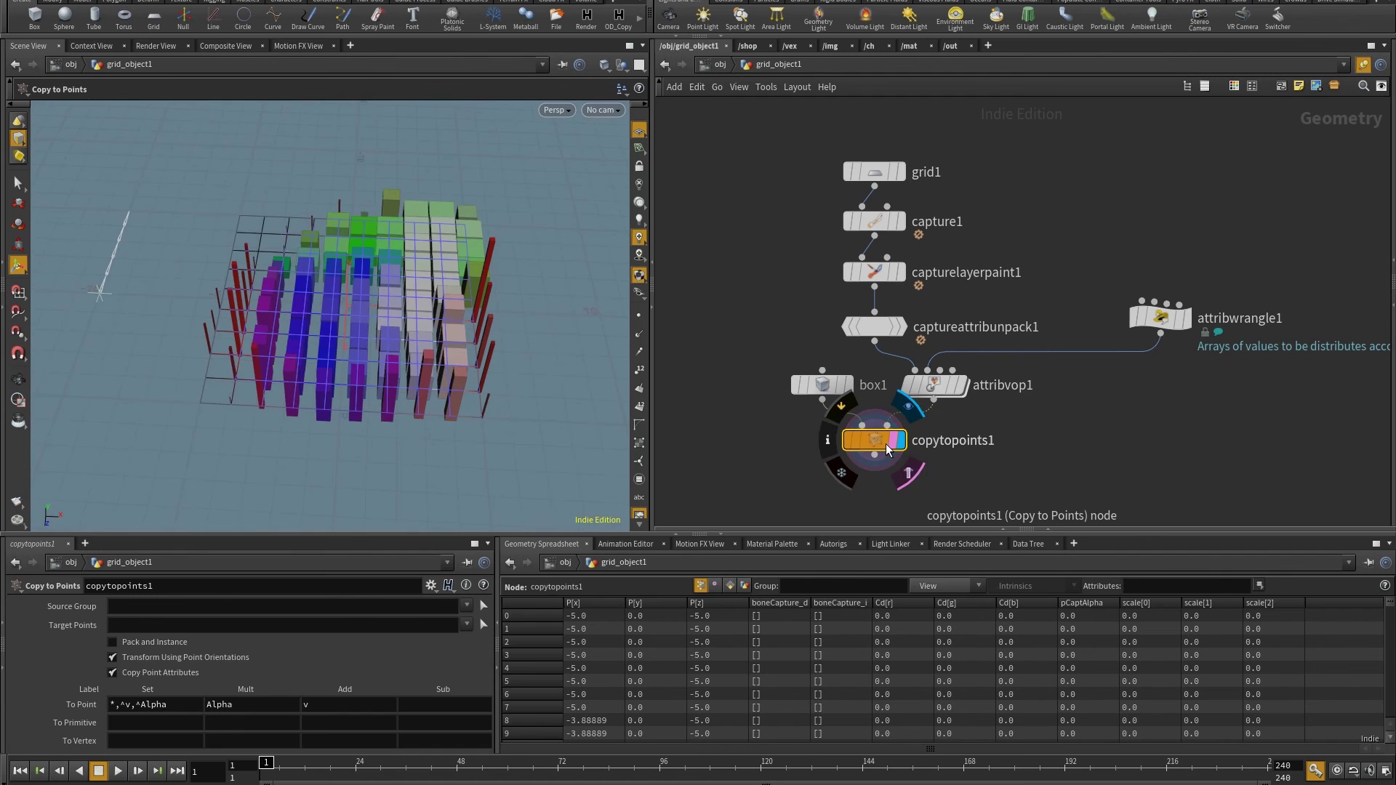
- Select capturelayerpaint1 and paint bone5/cregion 0 weights over the boxes across the empty and green areas of the grid
left_click(880, 274)
left_click_drag(509, 327, 181, 386, "alt")
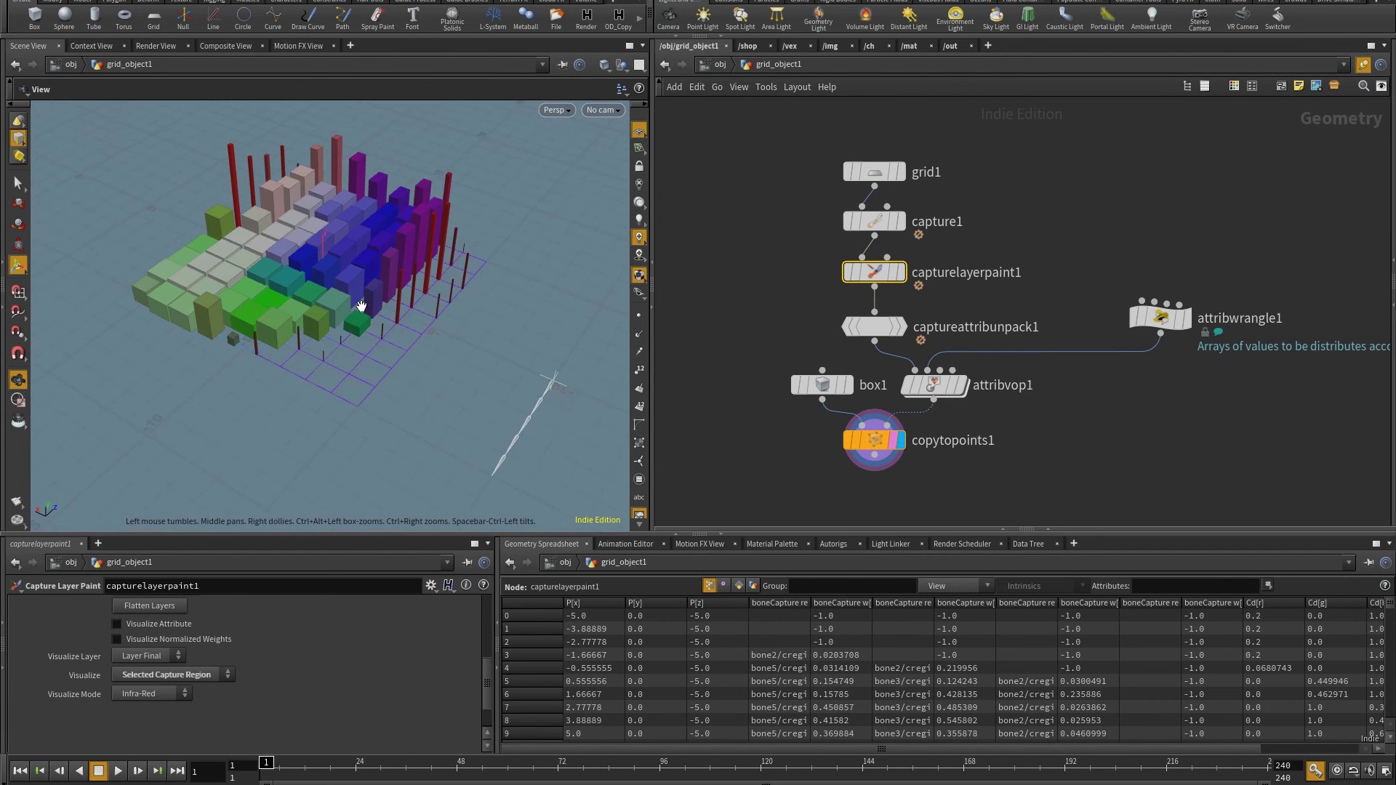
left_click_drag(361, 308, 380, 322, "alt")
middle_click_drag(380, 322, 387, 341, "alt")
mouse_move(369, 385)
left_mouse_down()
mouse_move(331, 426)
mouse_move(449, 317)
mouse_move(307, 375)
mouse_move(284, 306)
mouse_move(327, 418)
mouse_move(218, 363)
mouse_move(168, 315)
left_mouse_up()
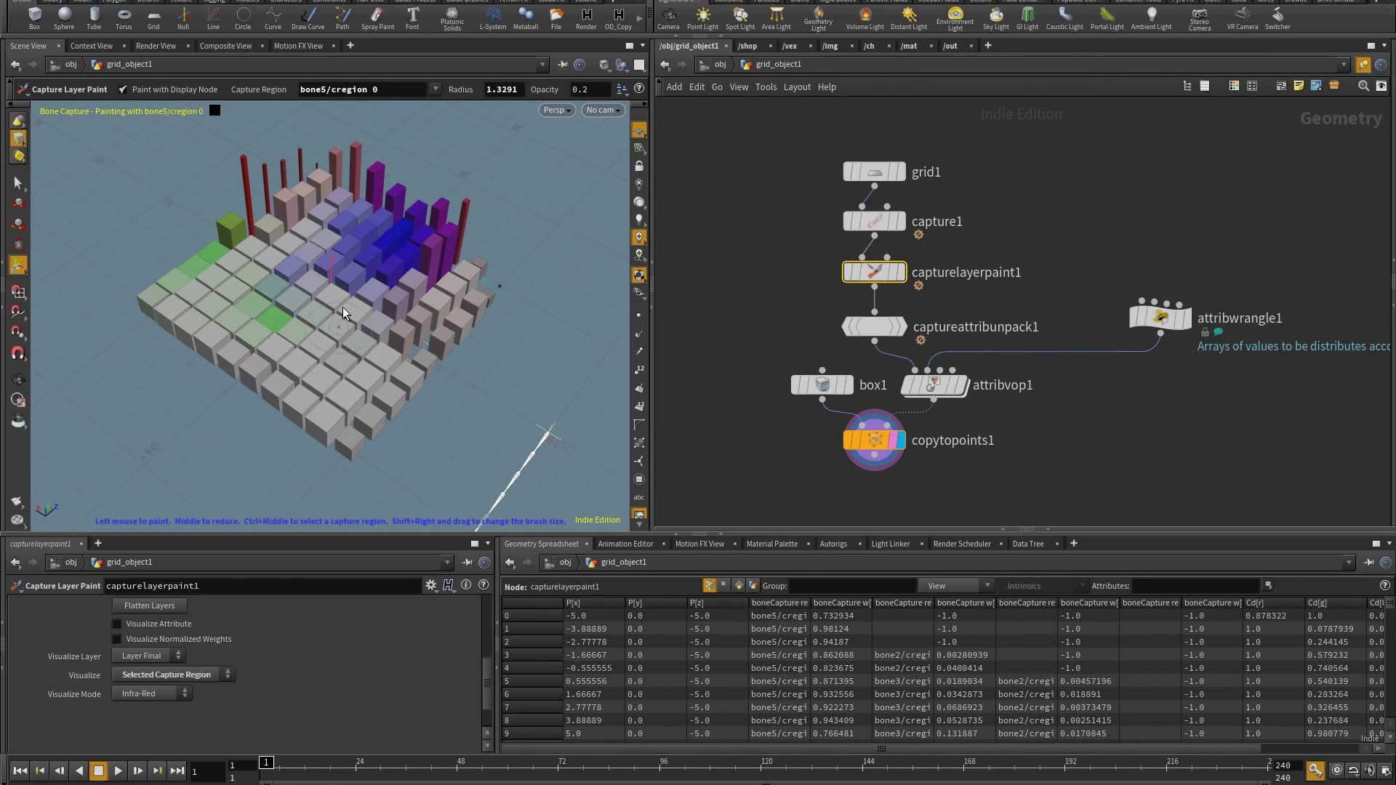
- Set the capture region to bone3/cregion 0 and paint its weights from the grid's centre out to the near corner
left_click(434, 89)
left_click(466, 165)
mouse_move(317, 310)
left_mouse_down()
mouse_move(183, 294)
mouse_move(352, 370)
mouse_move(342, 429)
left_mouse_up()
- Check the ScaleArray and CdArray values in attribwrangle1 and return to painting on capturelayerpaint1
left_click(435, 93)
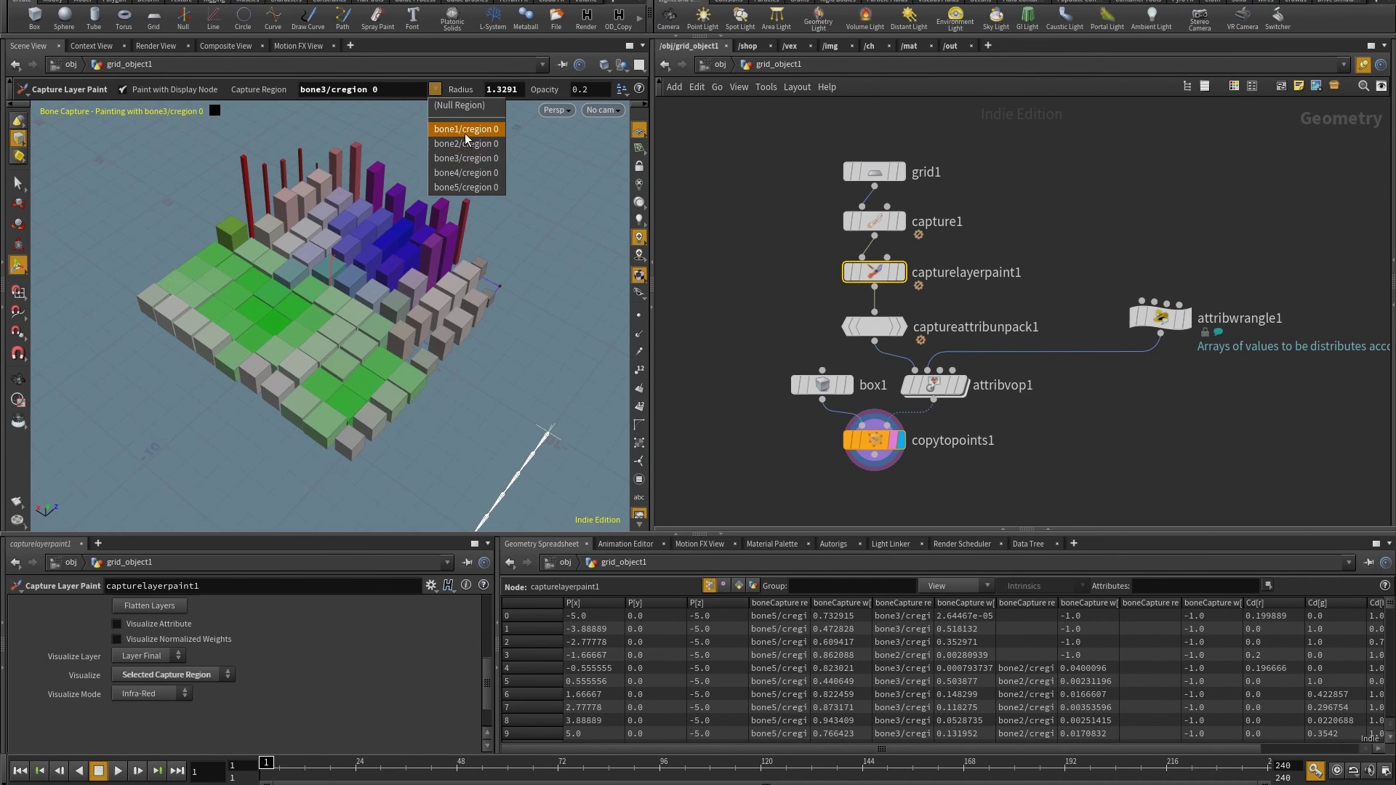
left_click(465, 136)
left_click(1162, 318)
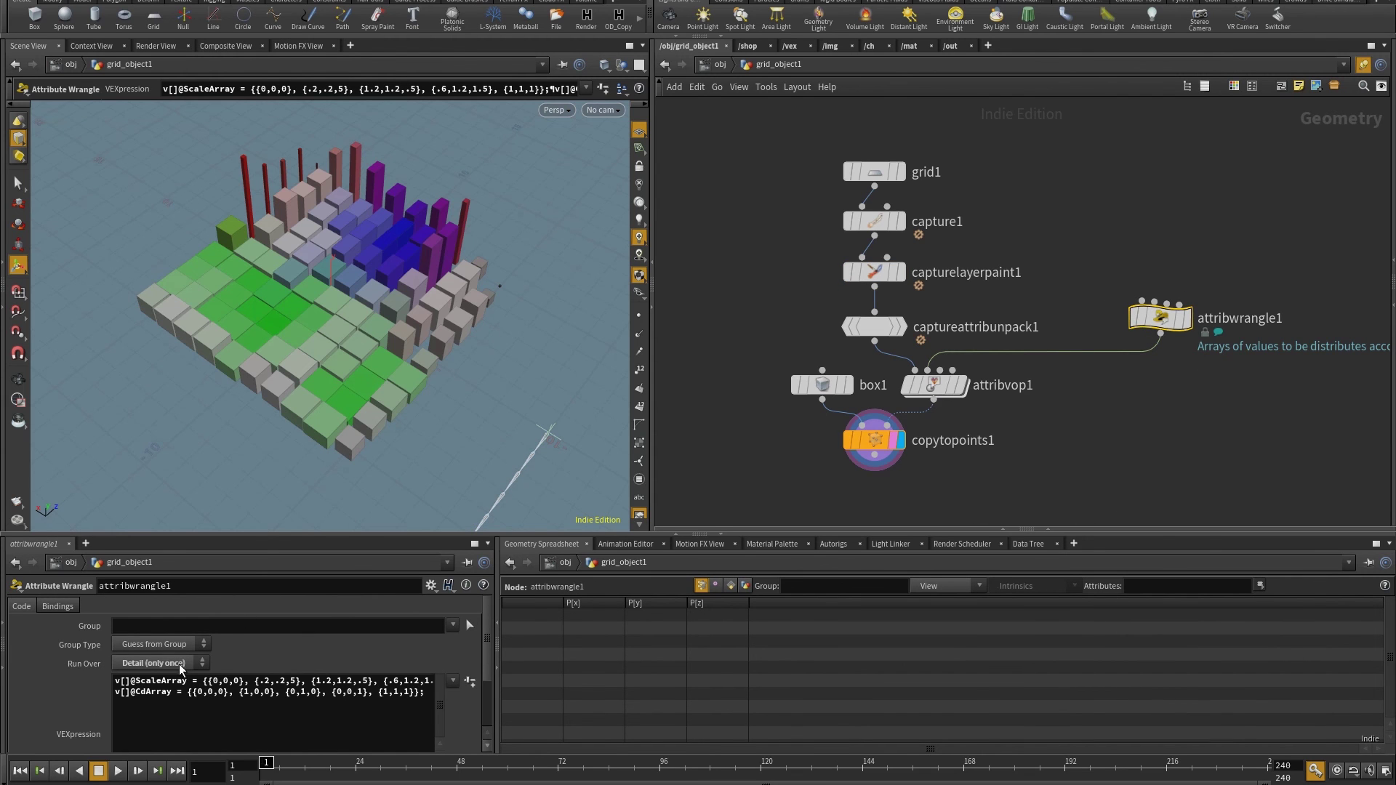
left_click(867, 269)
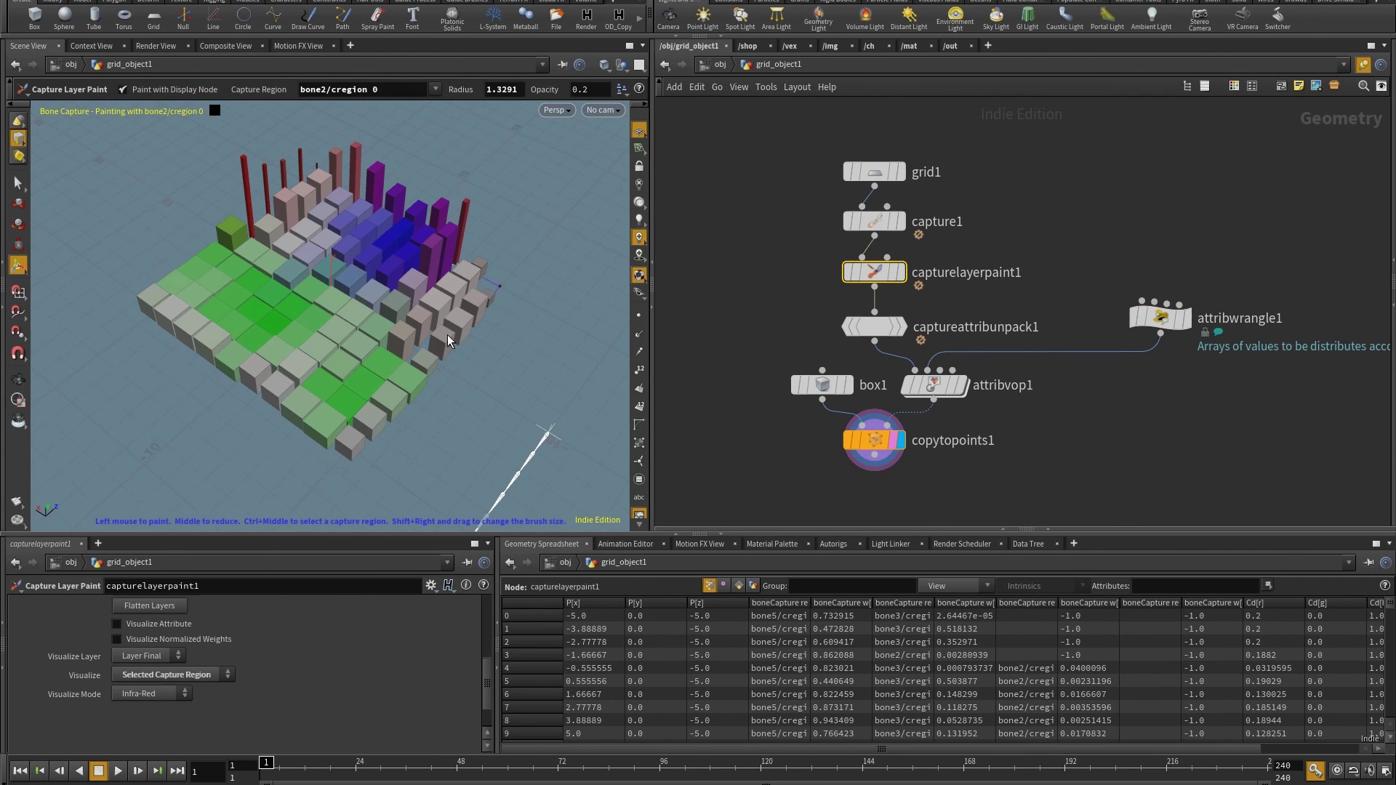
- Set the capture region to bone1/cregion 0 and paint its weights through the grid's centre and near half to shrink the boxes
left_click(435, 90)
left_click(458, 107)
mouse_move(309, 316)
left_mouse_down()
mouse_move(342, 375)
mouse_move(372, 252)
mouse_move(425, 291)
mouse_move(371, 306)
mouse_move(382, 400)
mouse_move(342, 439)
left_mouse_up()
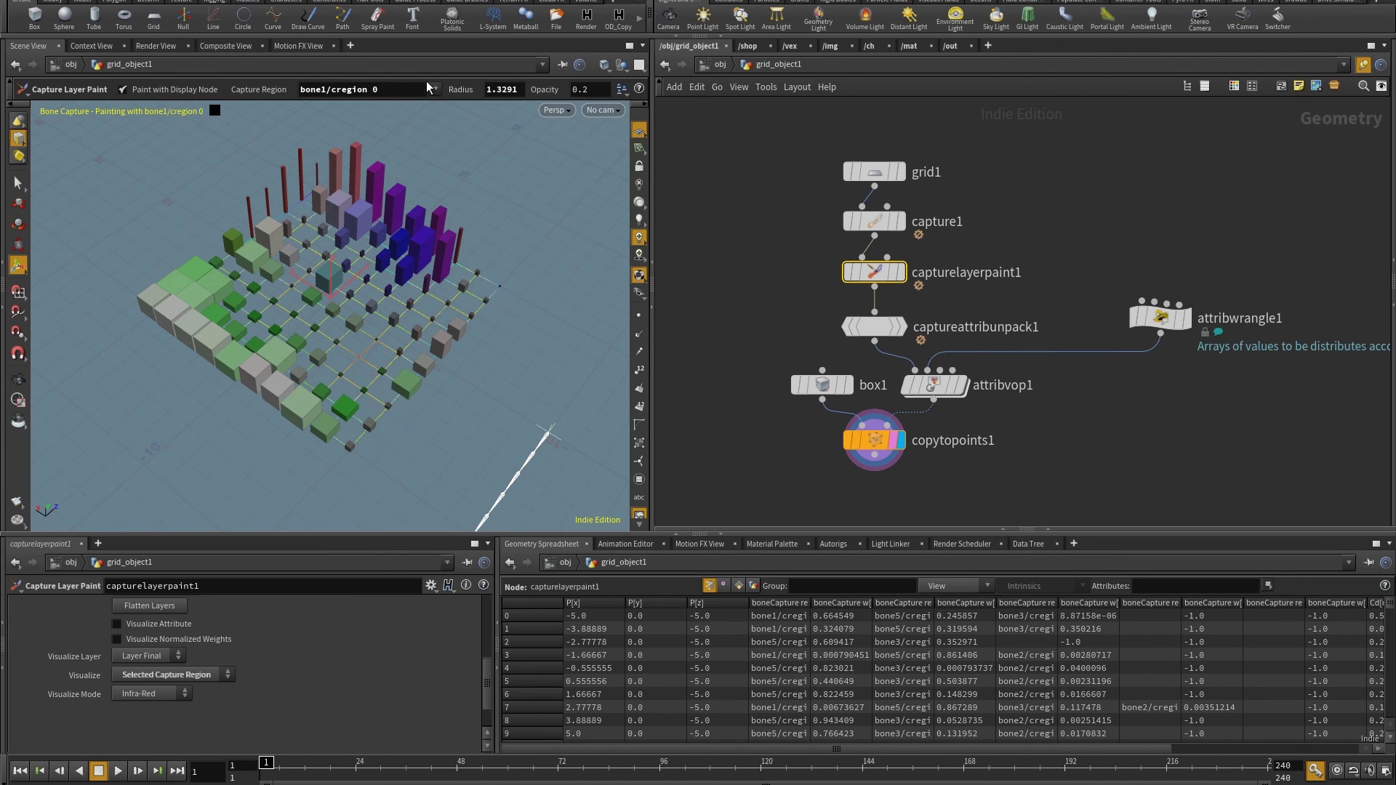
- Paint bone2/cregion 0 weights over the far rows of boxes and bone3/cregion 0 weights over the band in front of them
left_click(435, 91)
left_click(455, 145)
mouse_move(302, 224)
left_mouse_down()
mouse_move(368, 272)
mouse_move(370, 238)
left_mouse_up()
left_click(434, 88)
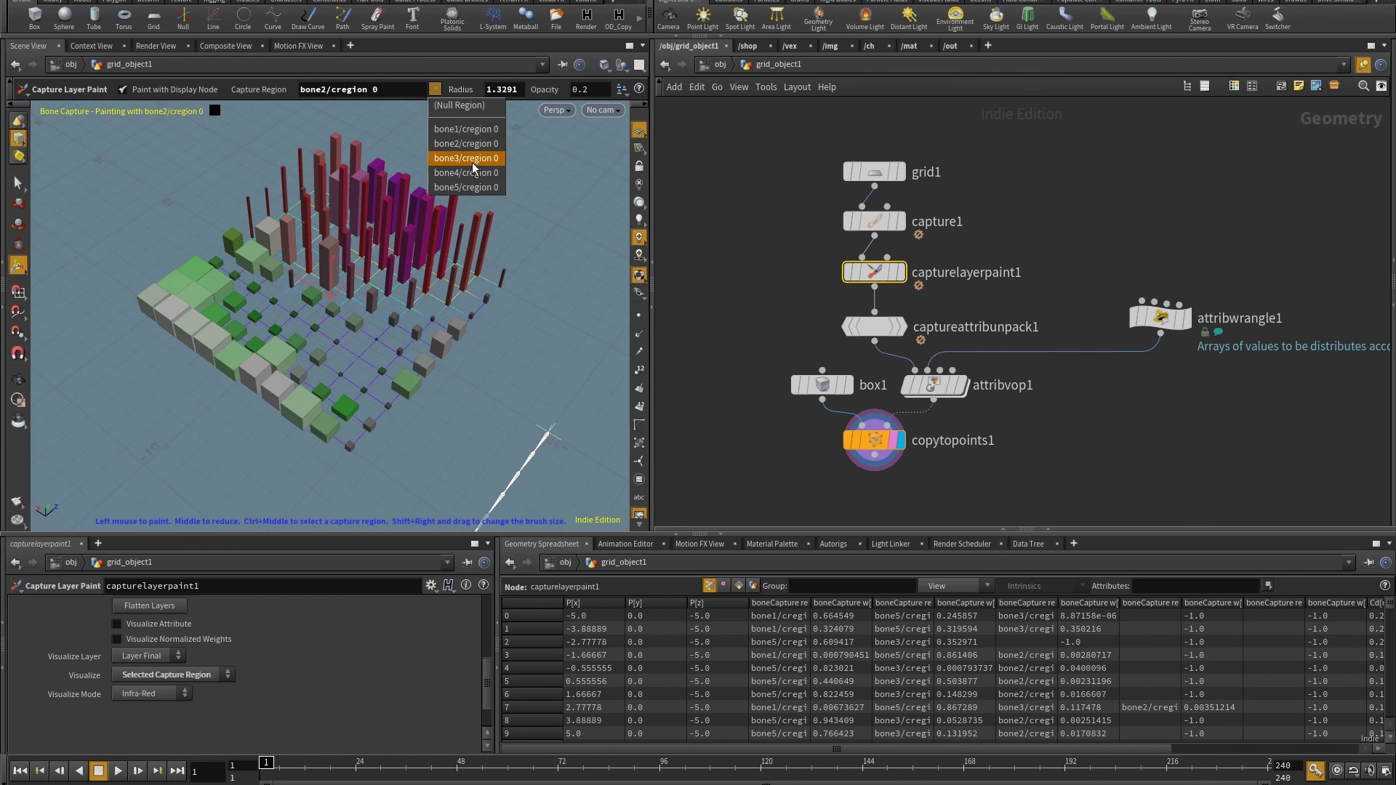
left_click(473, 165)
mouse_move(321, 298)
left_mouse_down()
mouse_move(483, 287)
mouse_move(442, 333)
mouse_move(407, 316)
left_mouse_up()
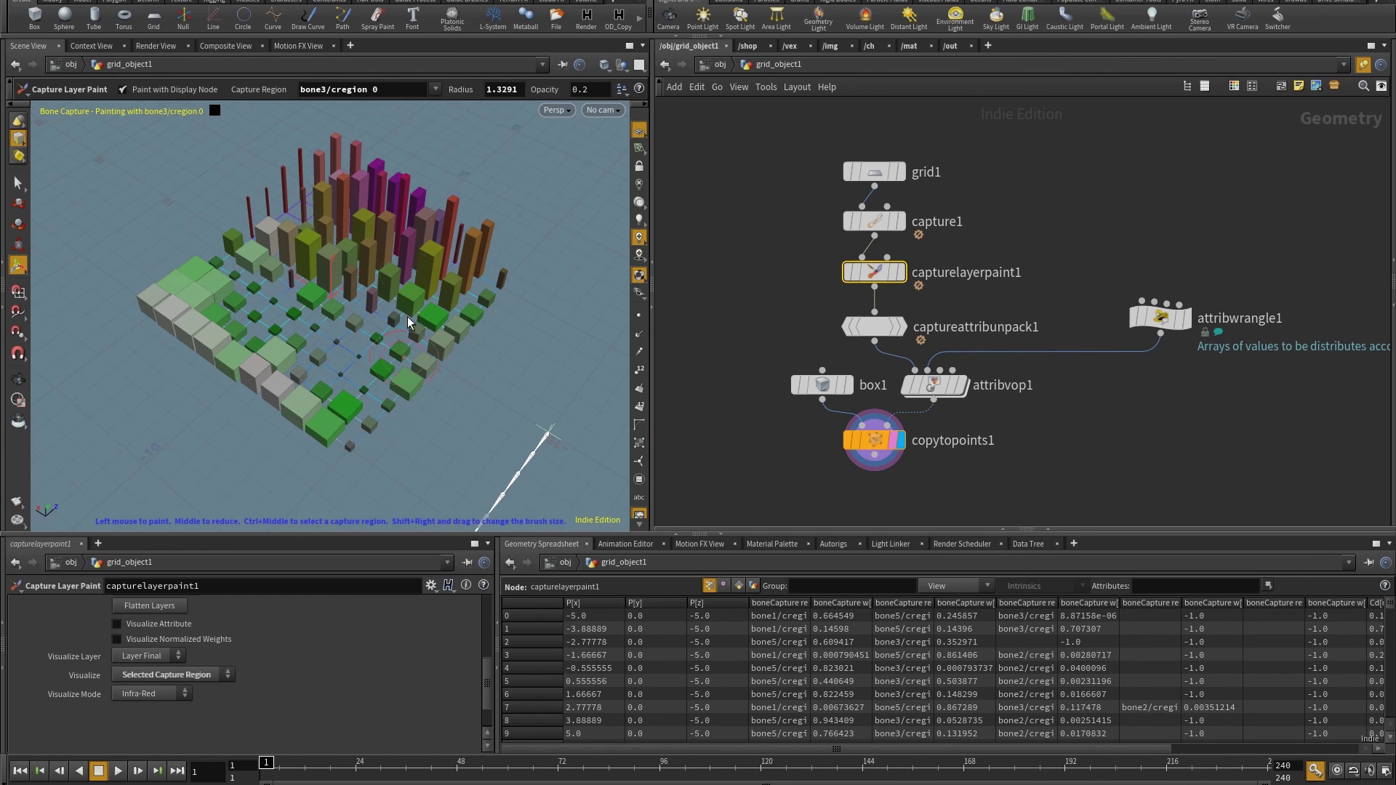
- Set the capture region to bone4/cregion 0 and paint its weights along the grid's outer edges, near corner and centre
left_click(435, 89)
left_click(466, 184)
mouse_move(218, 291)
left_mouse_down()
mouse_move(247, 349)
mouse_move(378, 415)
left_mouse_up()
mouse_move(458, 331)
left_mouse_down()
mouse_move(444, 312)
mouse_move(218, 277)
mouse_move(320, 400)
mouse_move(146, 314)
mouse_move(208, 316)
left_mouse_up()
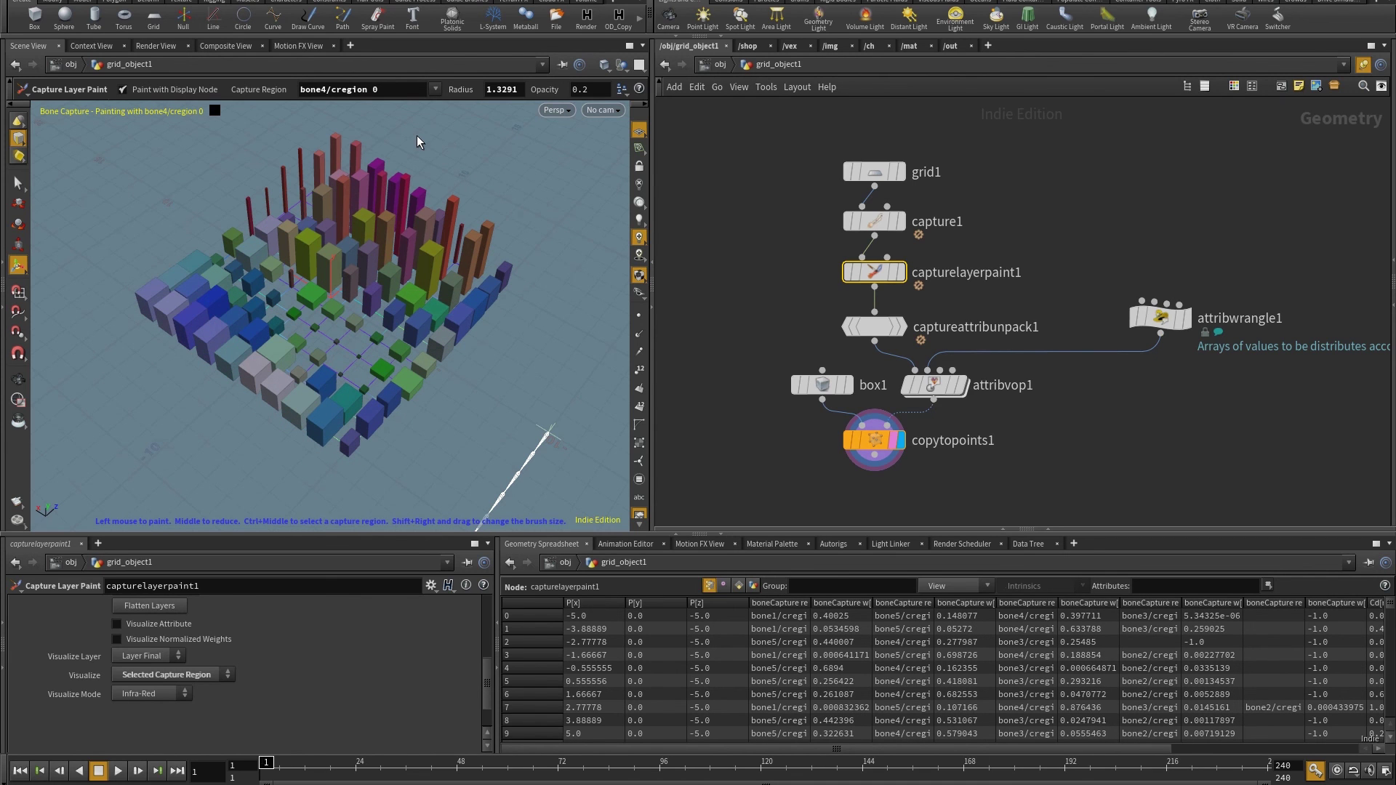
mouse_move(424, 364)
left_mouse_down()
mouse_move(349, 436)
mouse_move(371, 422)
mouse_move(306, 341)
left_mouse_up()
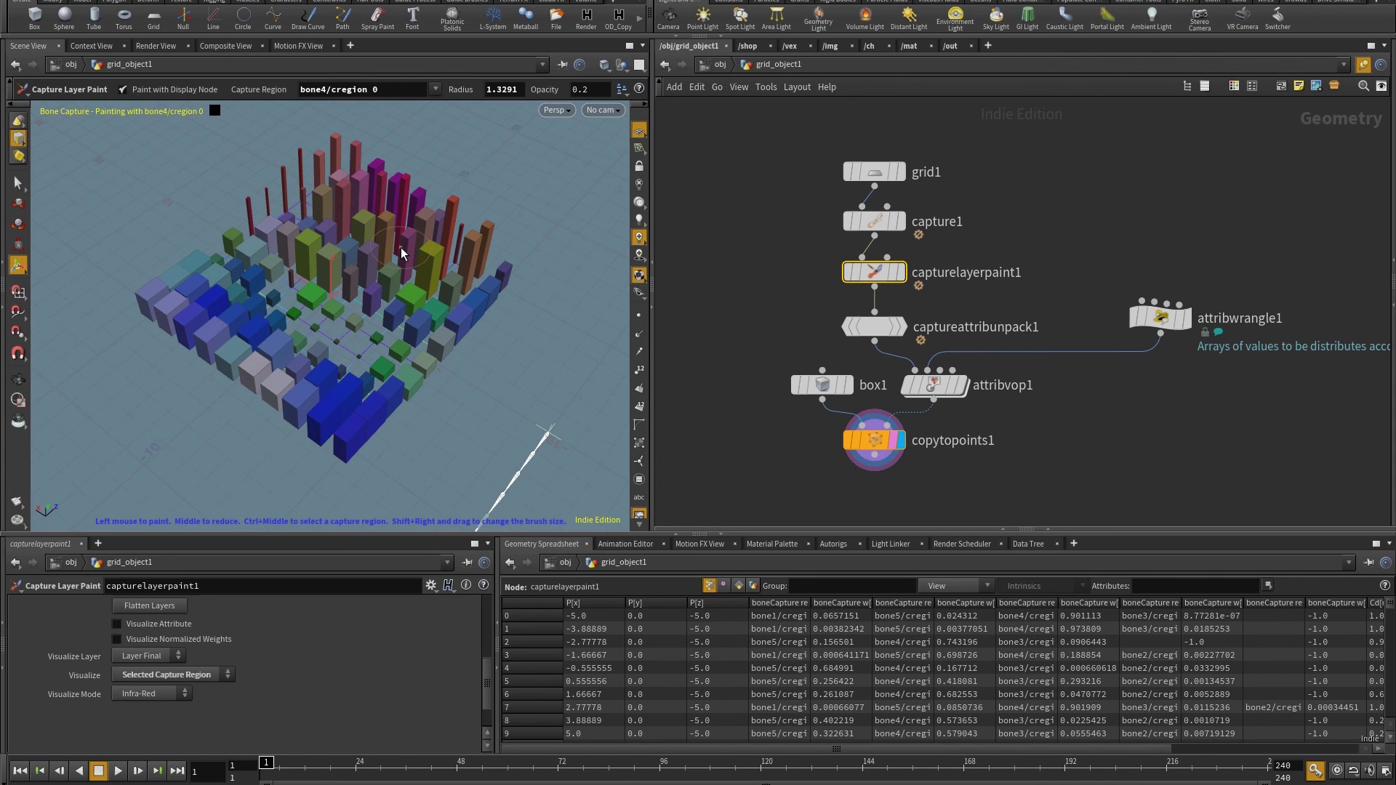